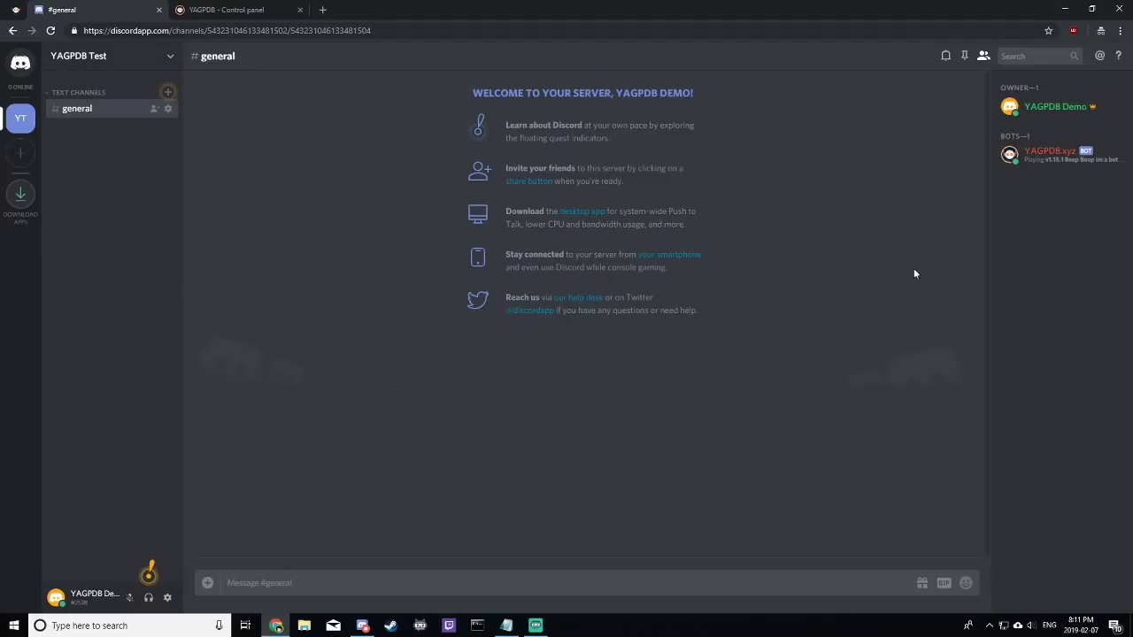
- View the profile card of the YAGPDB.xyz bot in the server's member list
click(1049, 154)
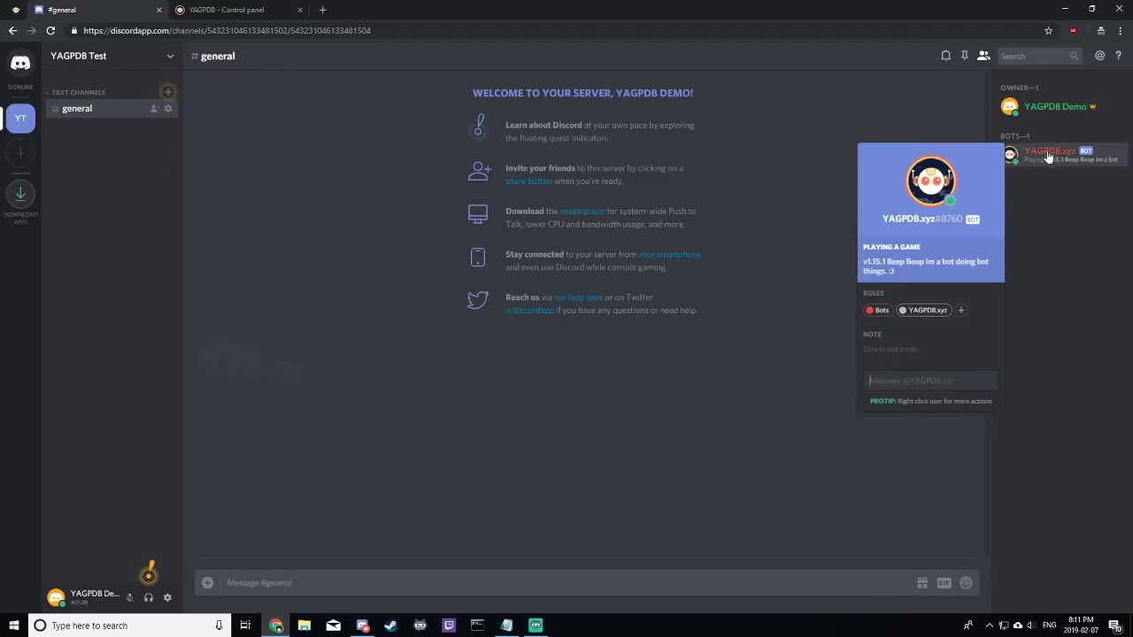
click(1048, 204)
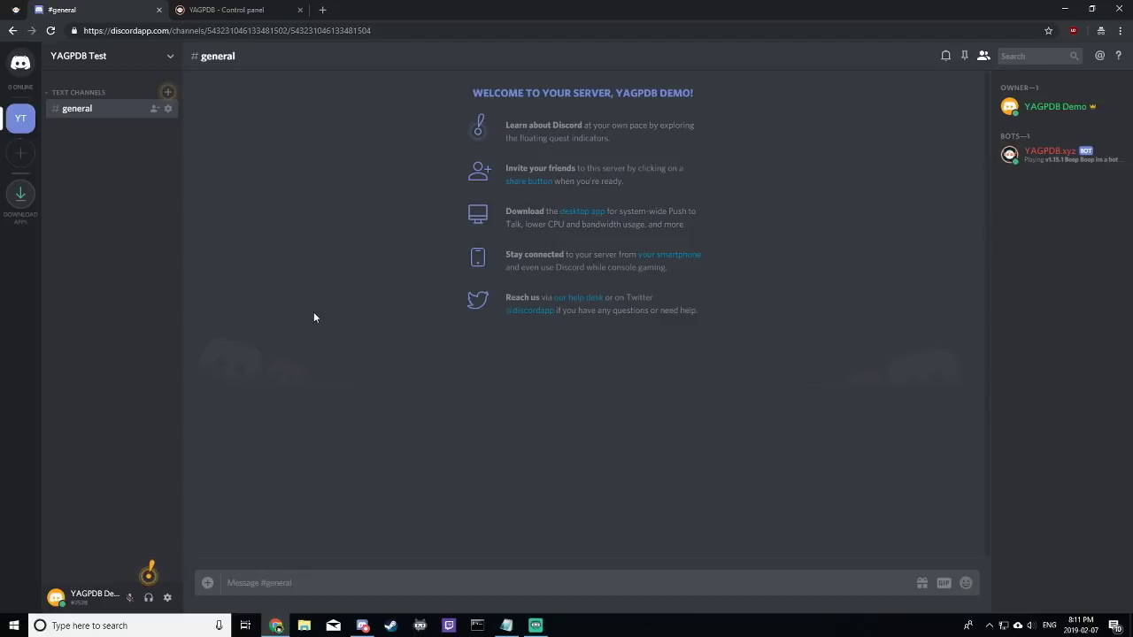
- Open yagpdb.xyz in a new browser tab and go to the control panel of the YAGPDB Test server
key(ctrl+shift+n)
text(yagpdb)
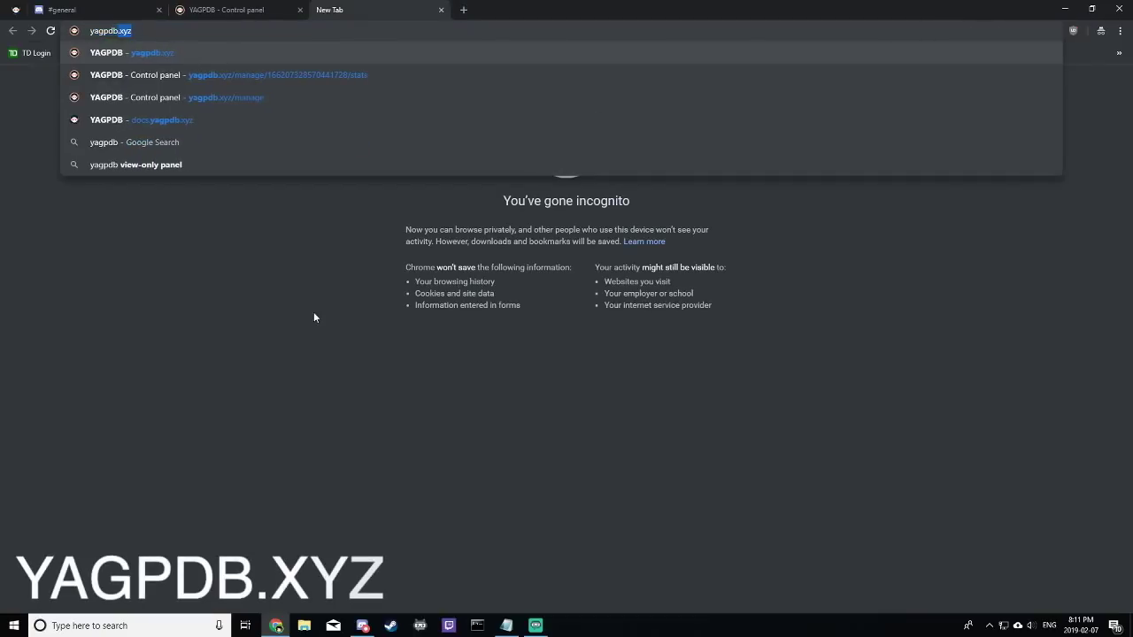
key(Return)
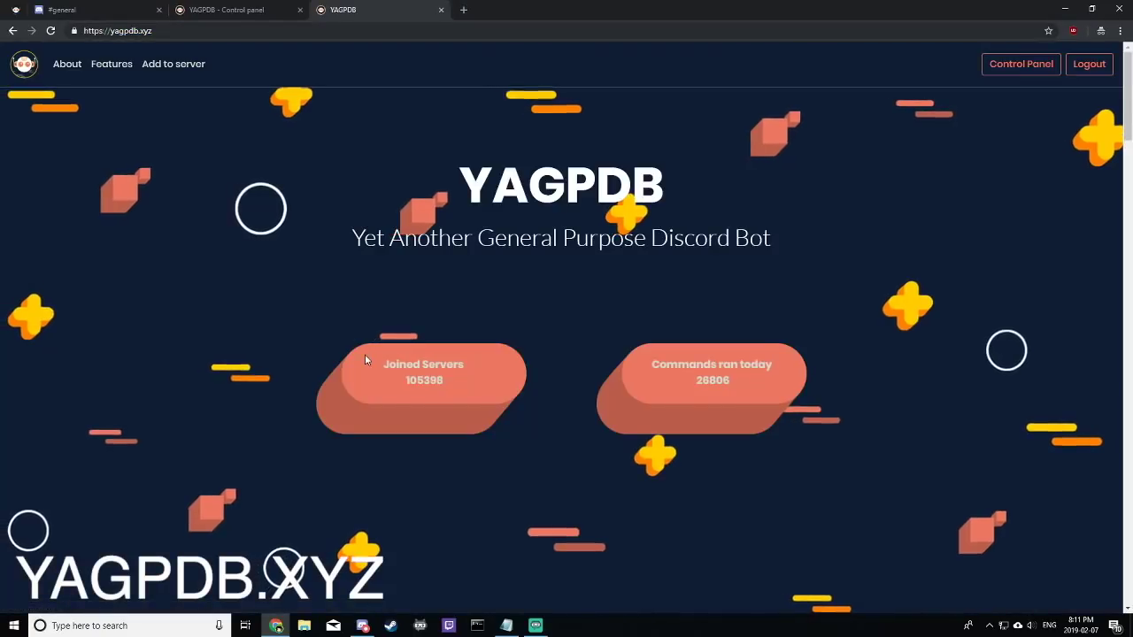
click(1015, 68)
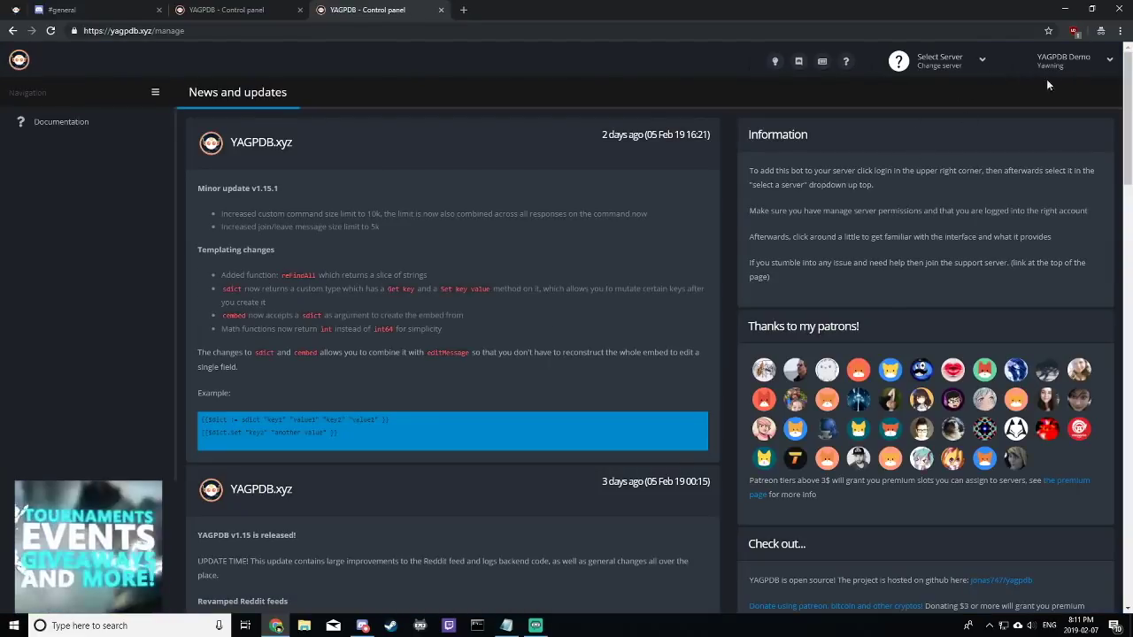
click(966, 62)
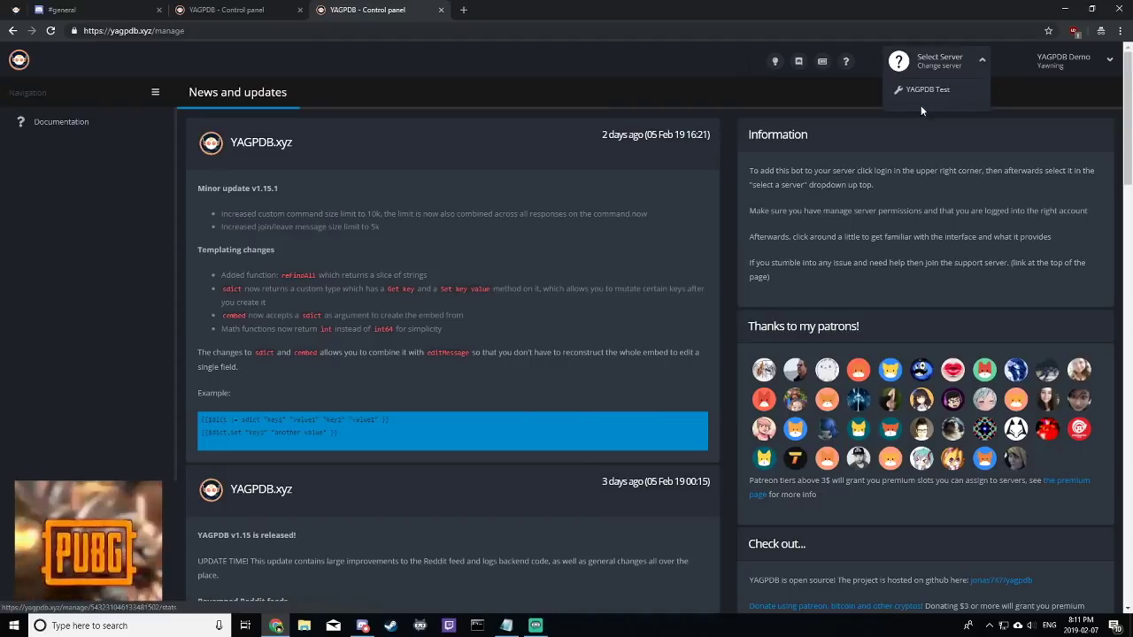
click(919, 96)
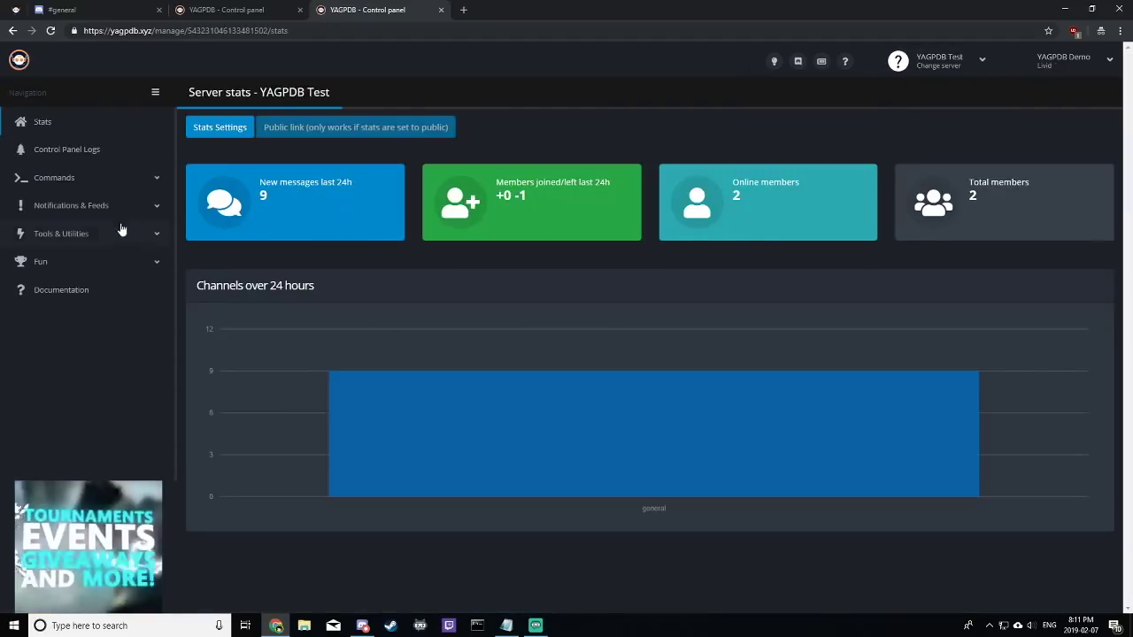
- Examine the Blue, Purple and Green roles in the Discord settings of the YAGPDB Test server
click(133, 10)
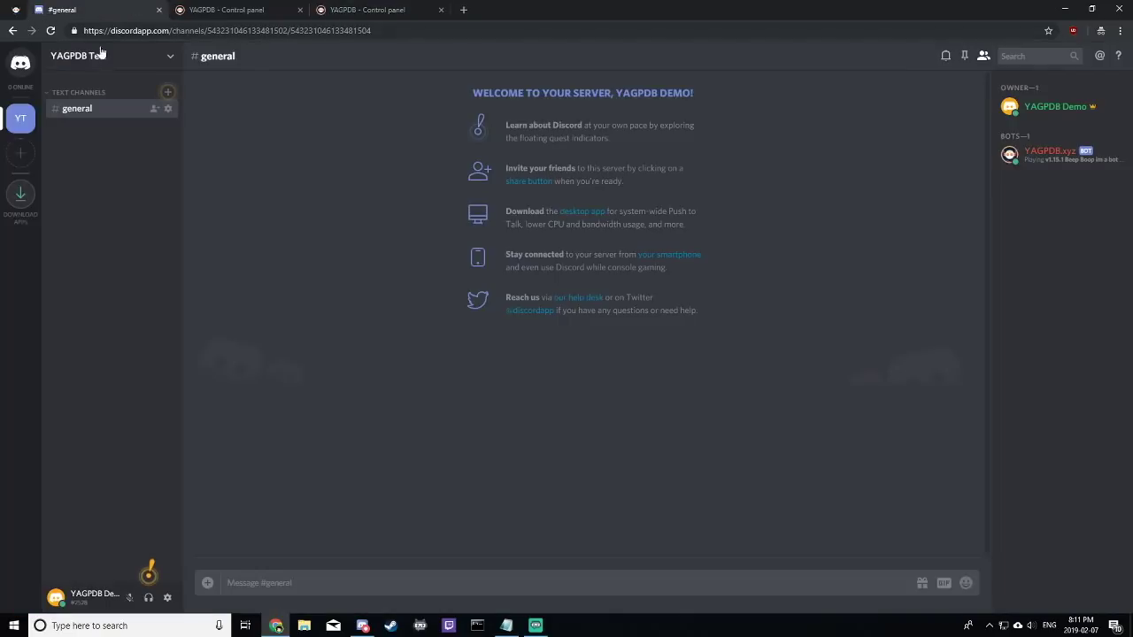
click(92, 59)
click(92, 107)
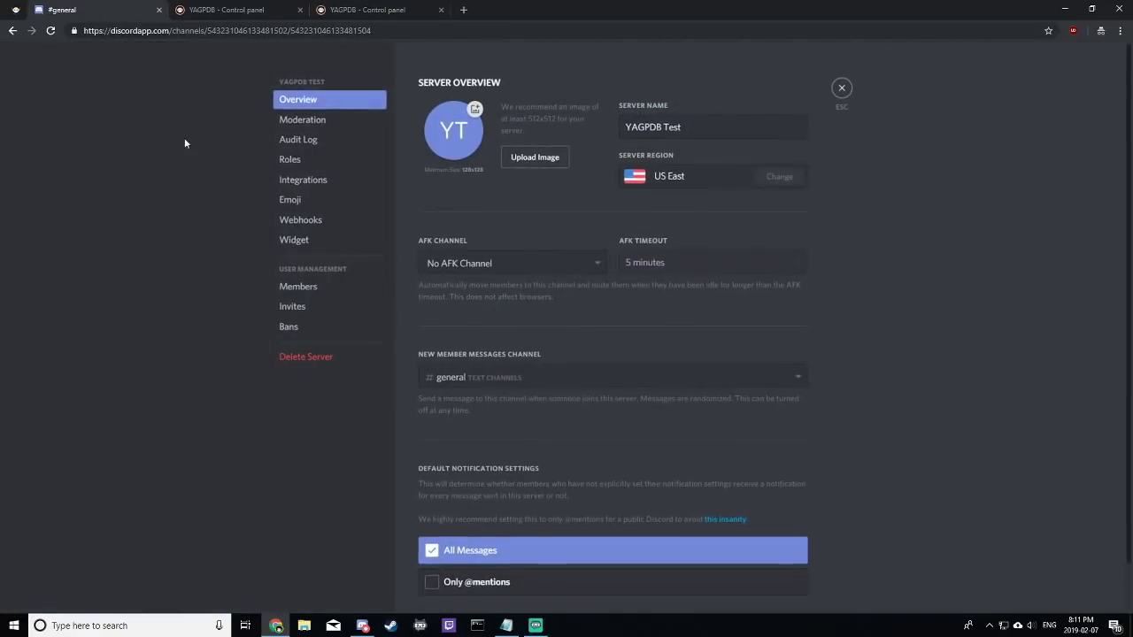
click(291, 160)
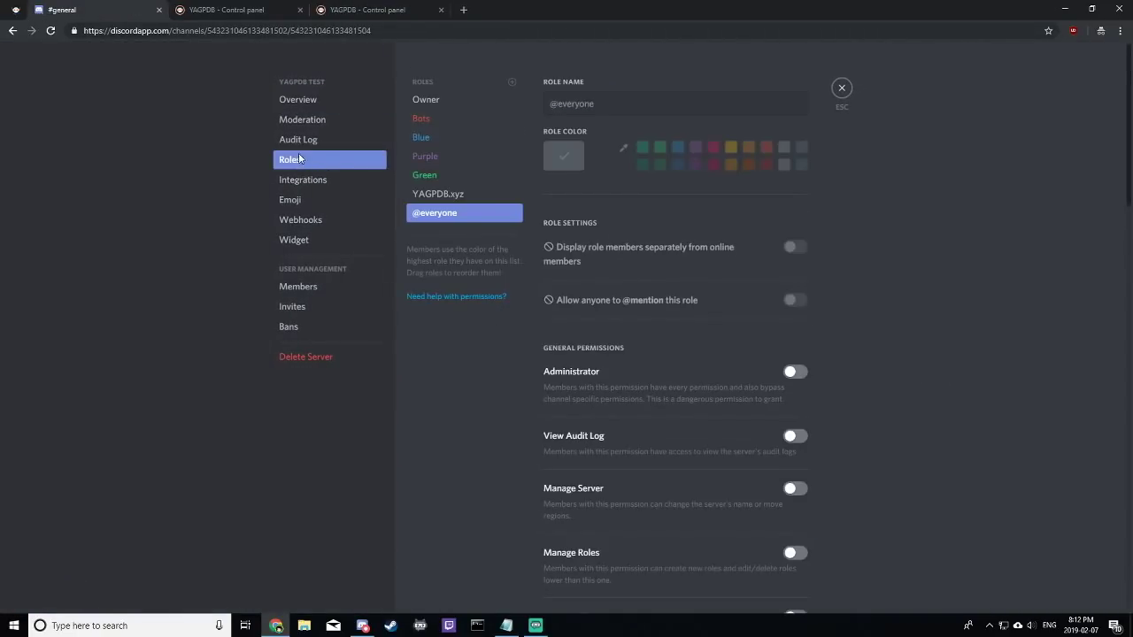
click(460, 138)
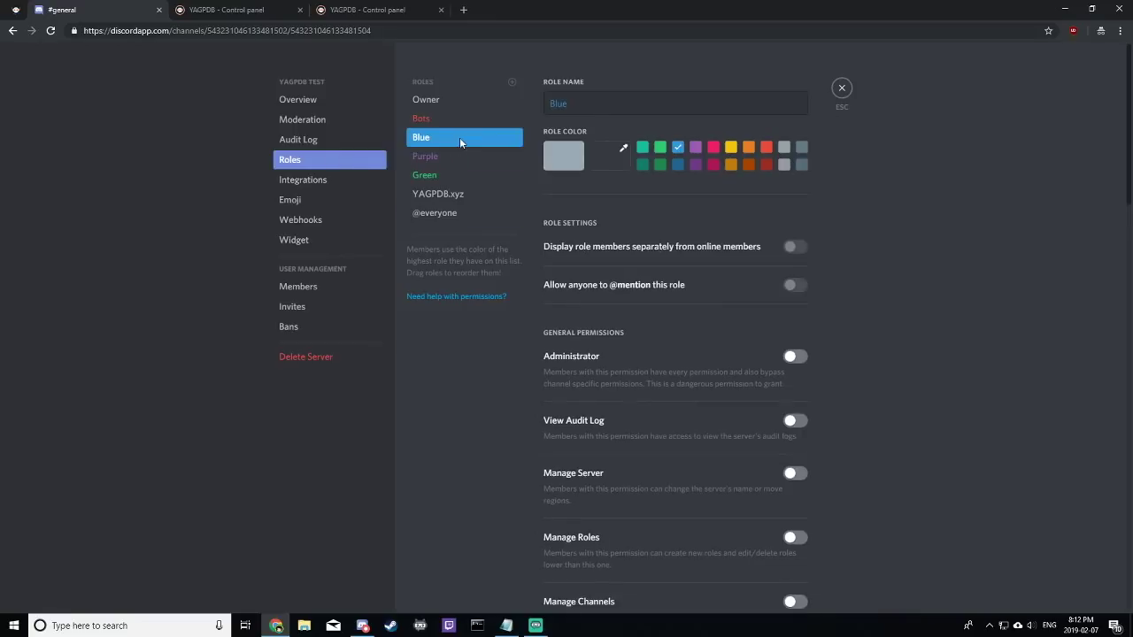
click(455, 163)
click(446, 177)
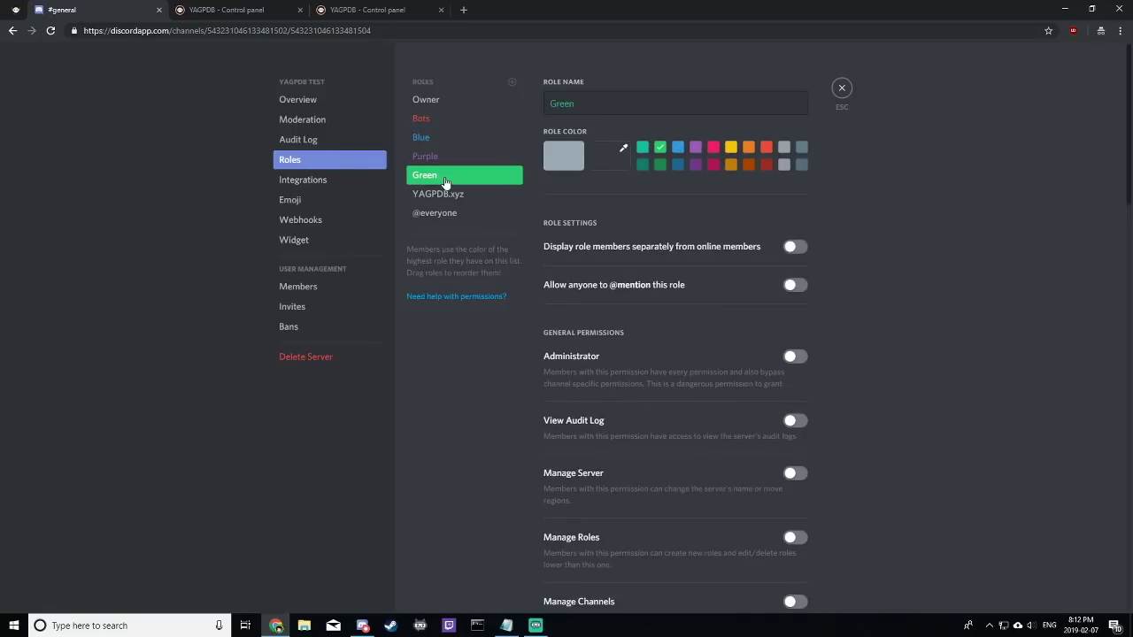
click(841, 89)
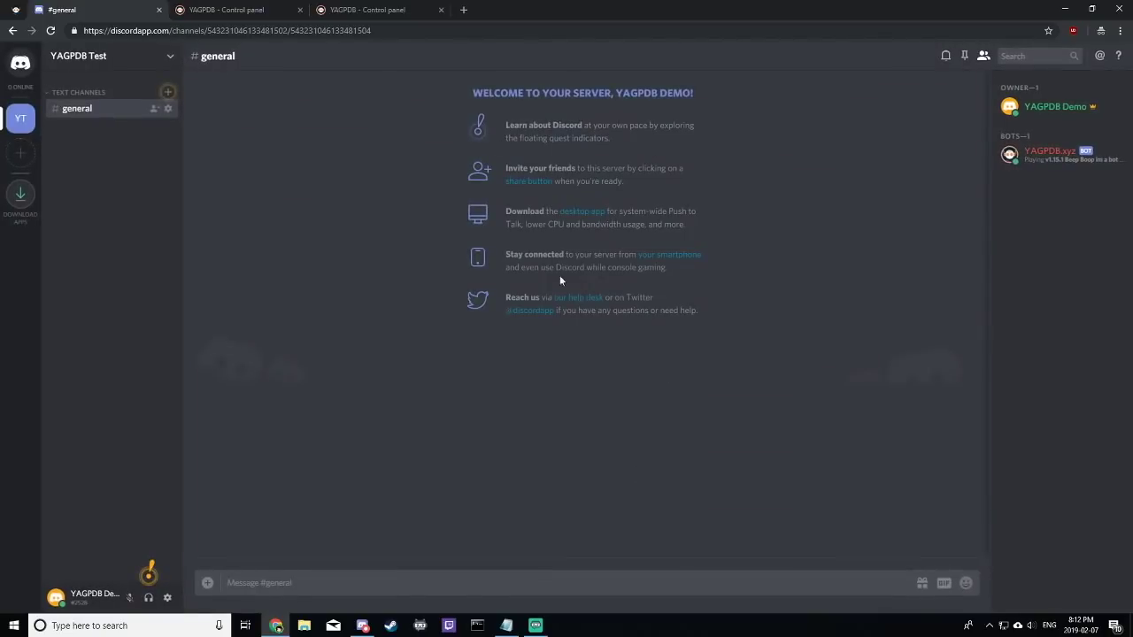
- Open the Role Commands page in the YAGPDB control panel and close the duplicate control panel tab
click(359, 9)
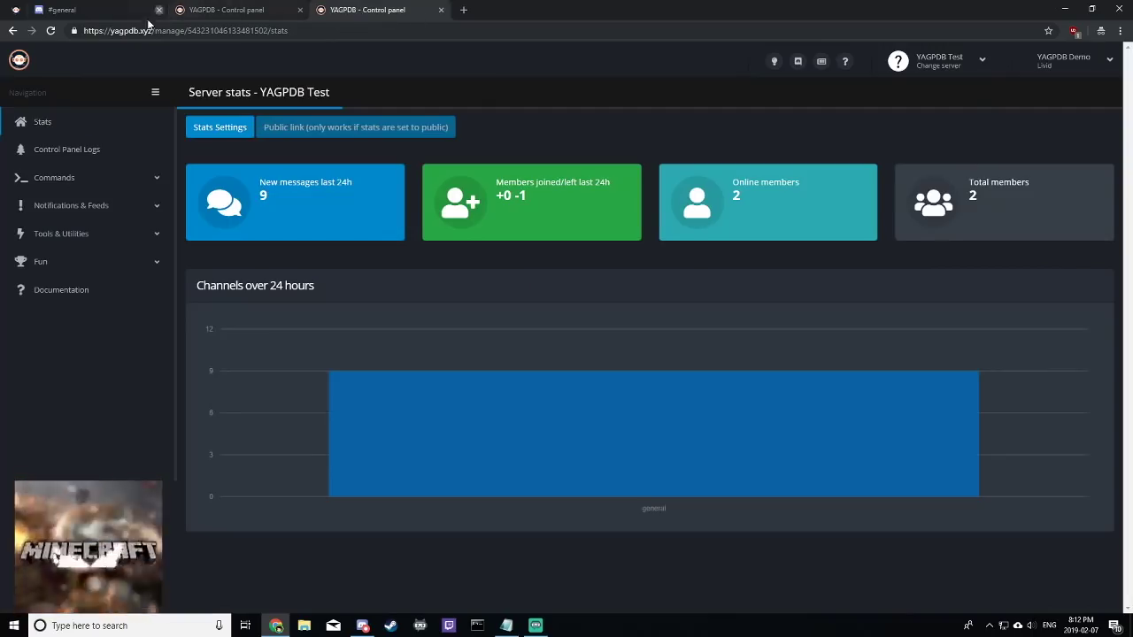
click(76, 233)
click(64, 343)
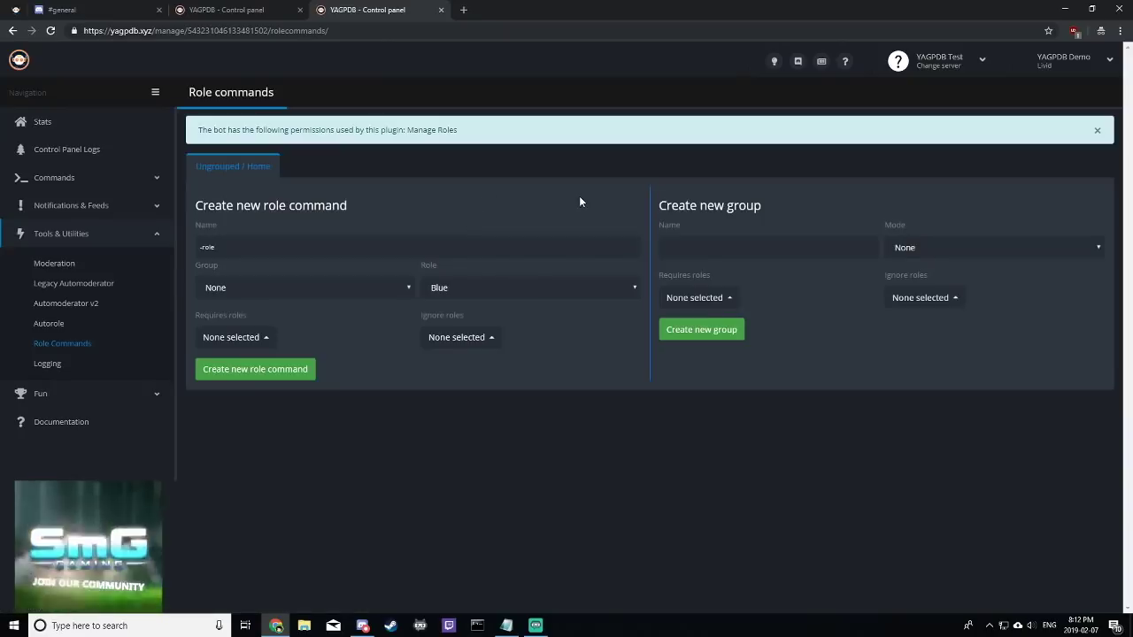
click(298, 10)
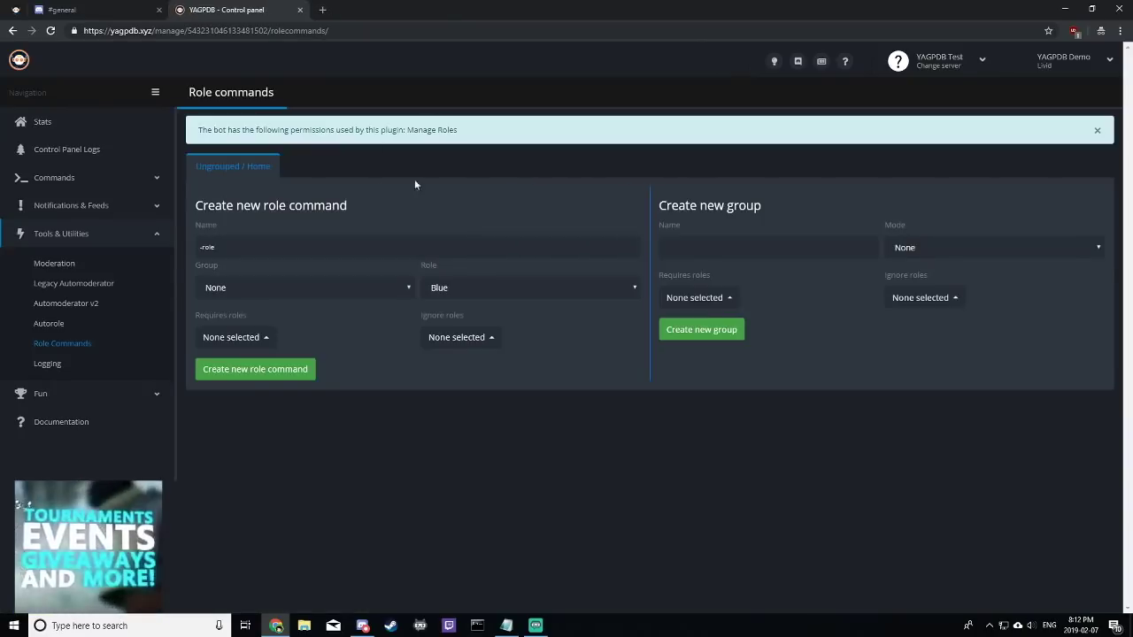
- Create a new role group named Colors with its mode set to Single
click(725, 249)
text(Colors)
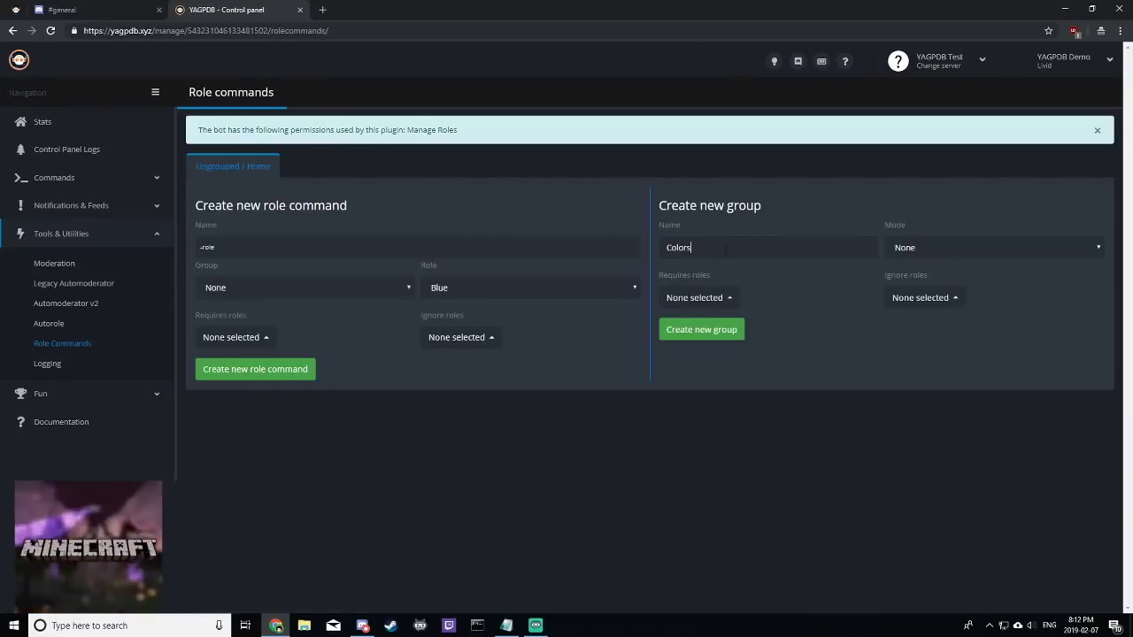
click(908, 248)
click(905, 279)
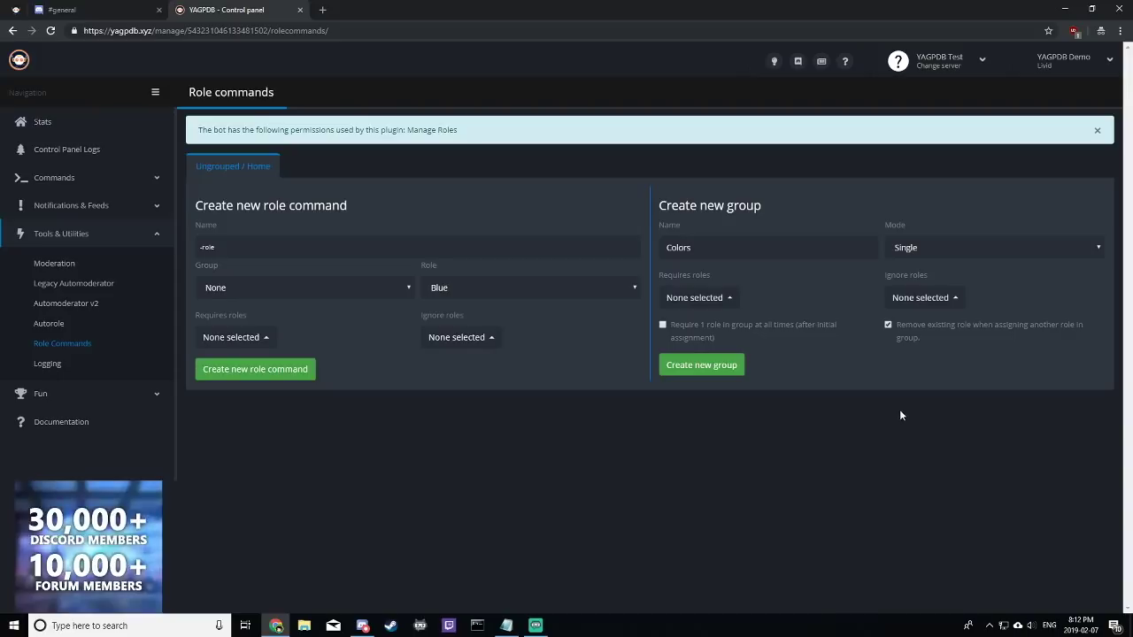
click(725, 366)
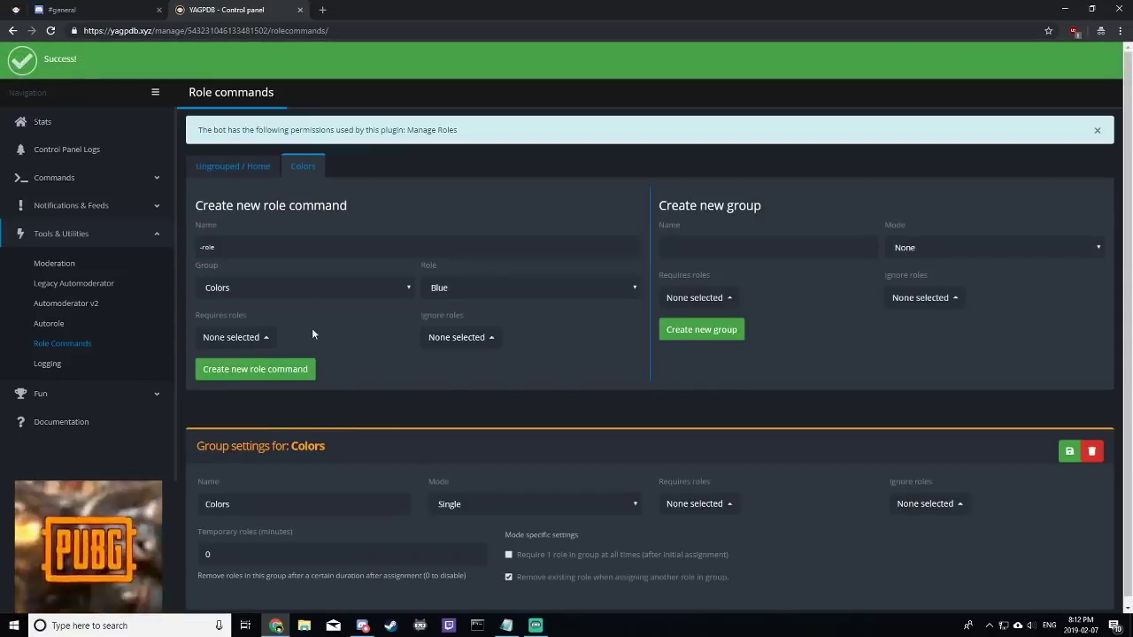
- Create a role command named Blue in the Colors group that assigns the Blue role
click(287, 253)
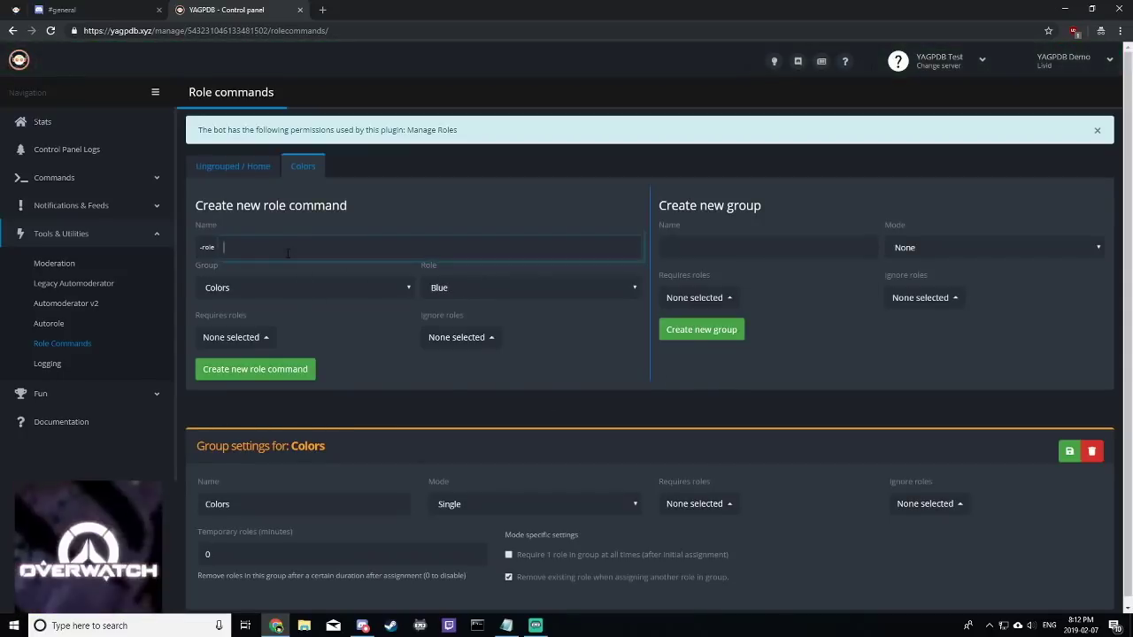
text(Blue)
click(266, 370)
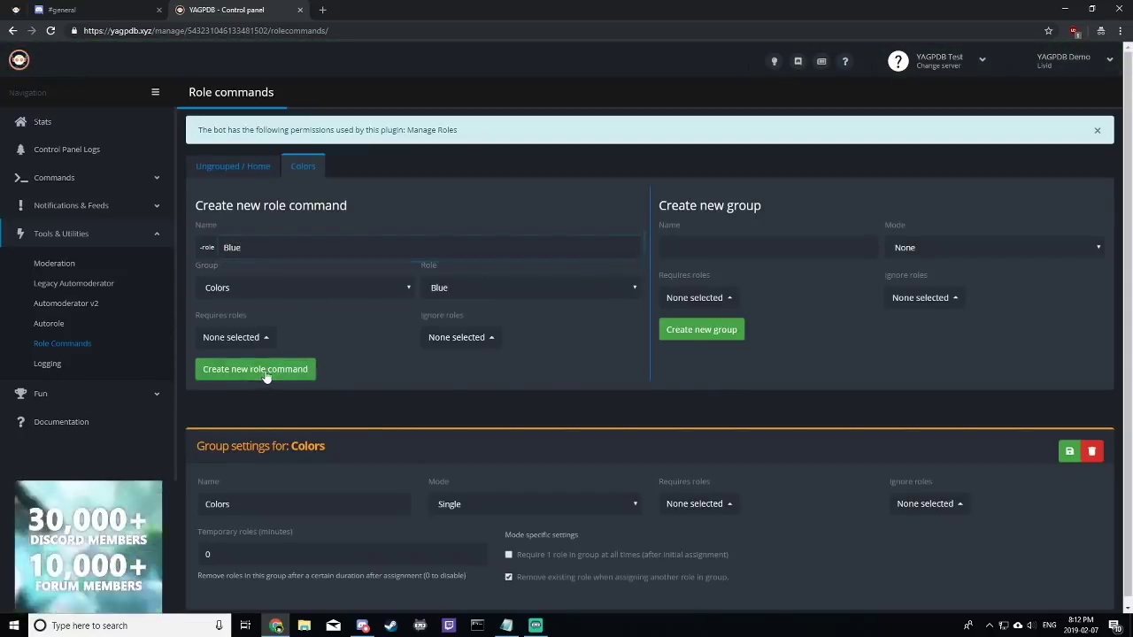
- Create a role command named Purple in the Colors group that assigns the Purple role
click(494, 289)
click(443, 341)
click(311, 253)
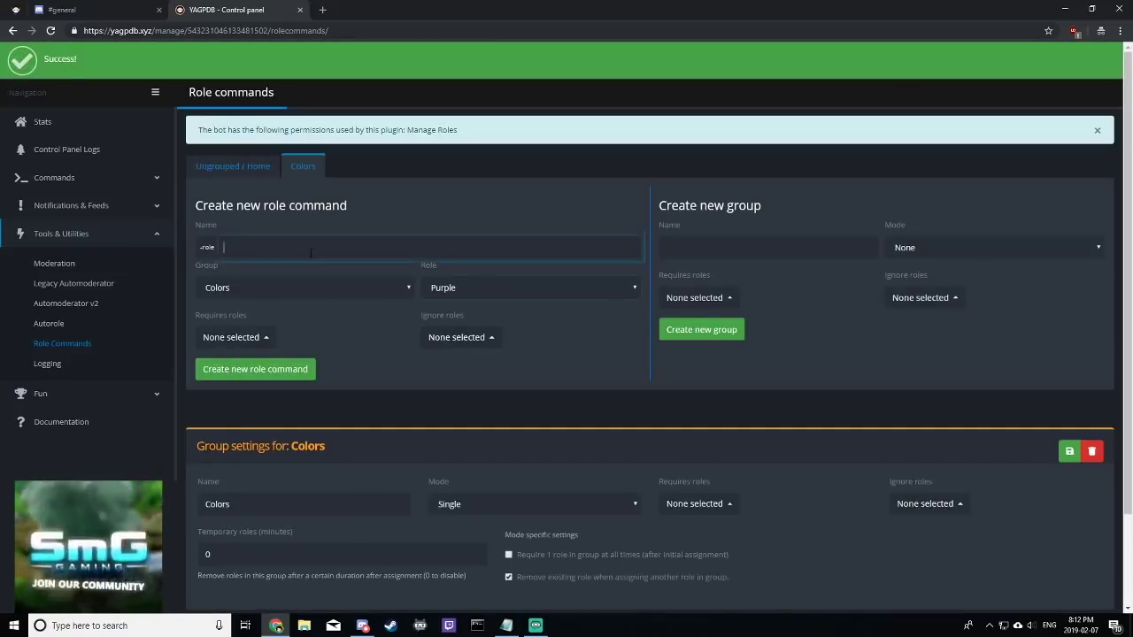
text(Purple)
click(278, 369)
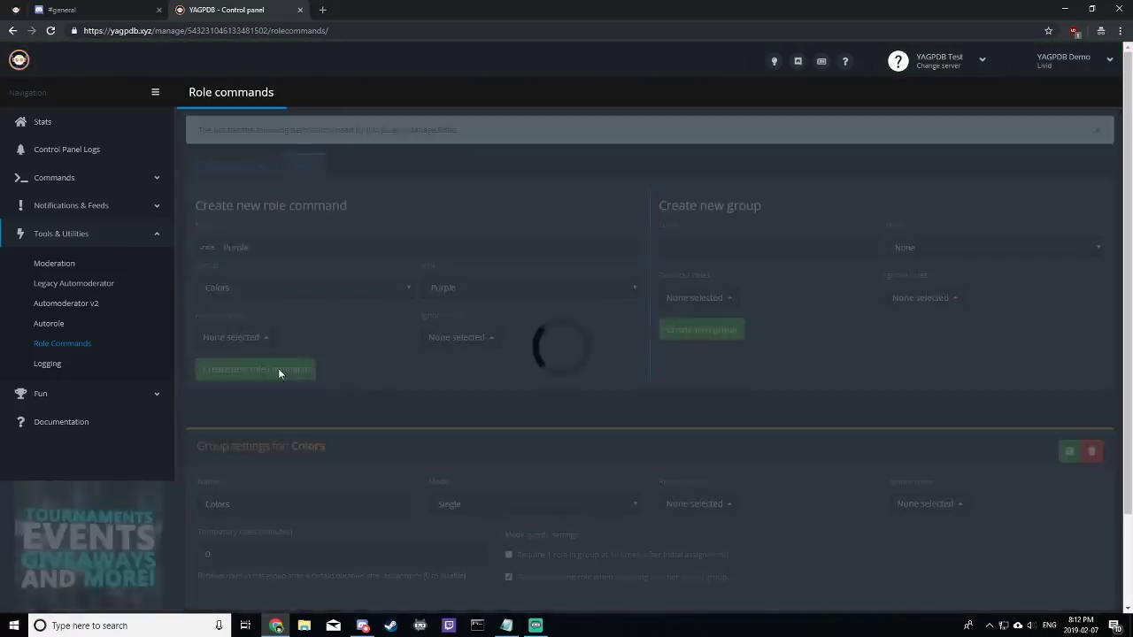
- Create a role command named Green in the Colors group that assigns the Green role
click(462, 289)
click(464, 352)
click(307, 248)
text(Green)
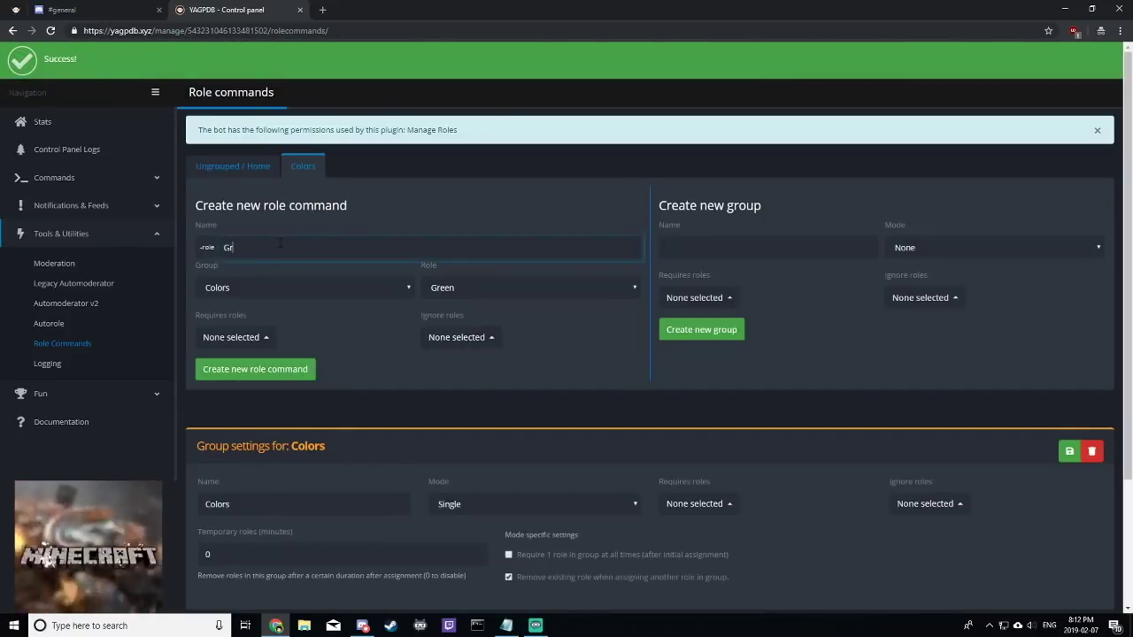
click(280, 368)
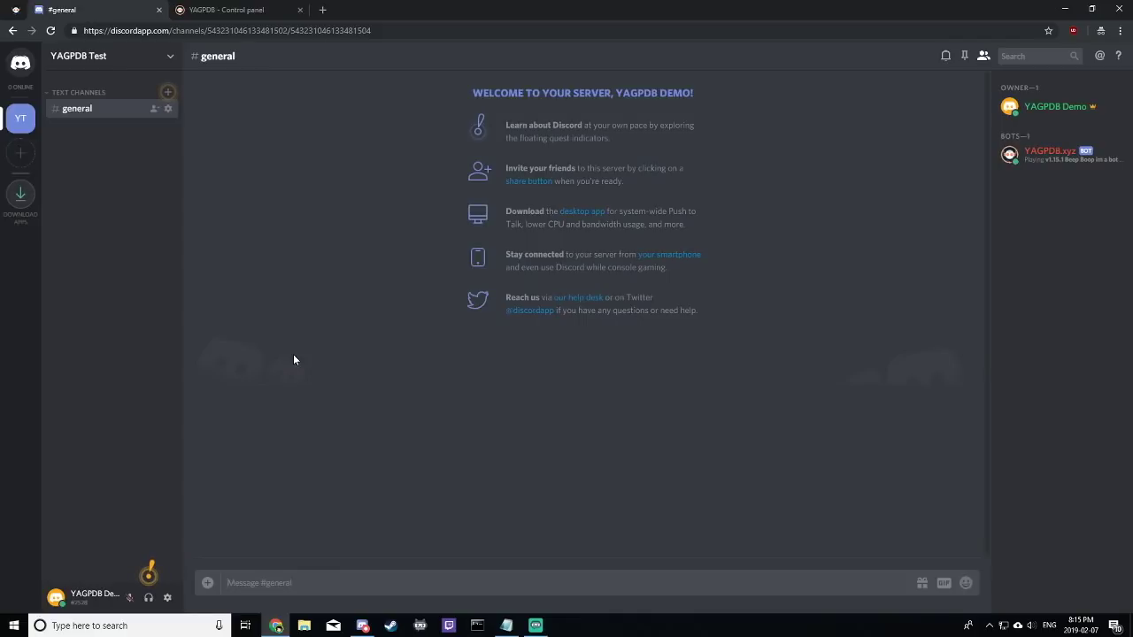
- Send the command "-rolemenu create Colors -nodm -rr" in the Discord server's general channel
text(-ro)
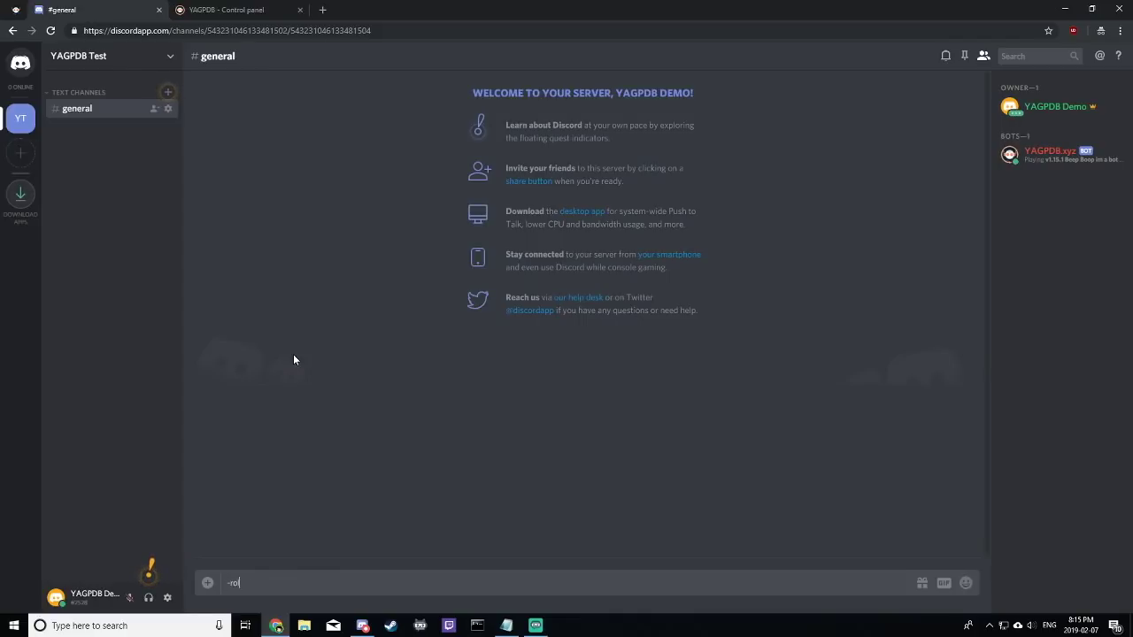
text(lemenu create Colors)
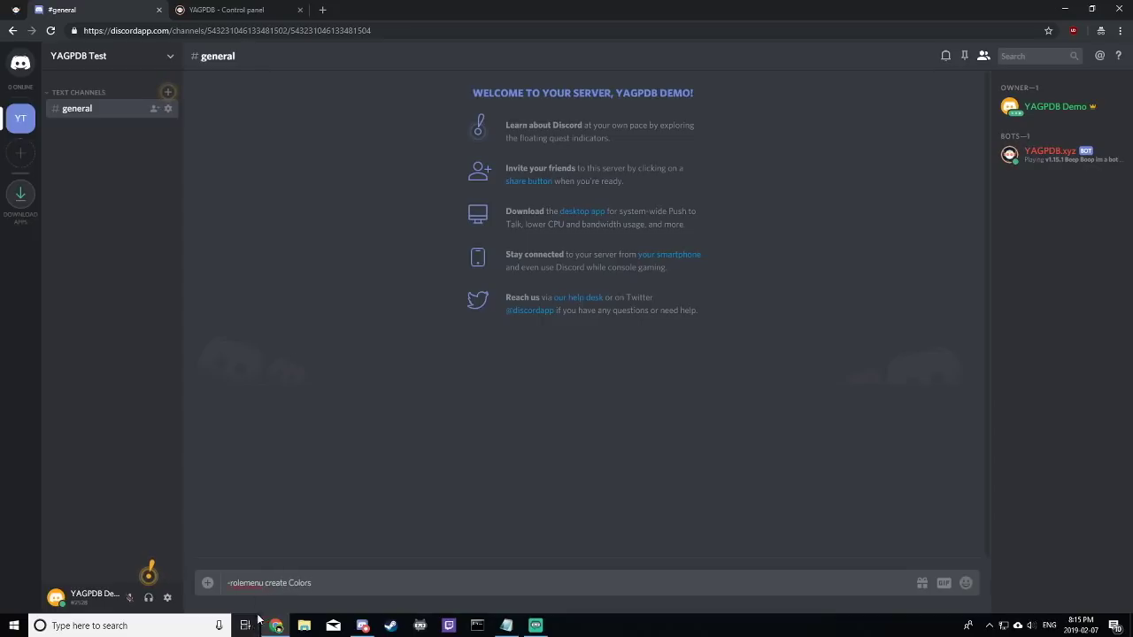
click(265, 10)
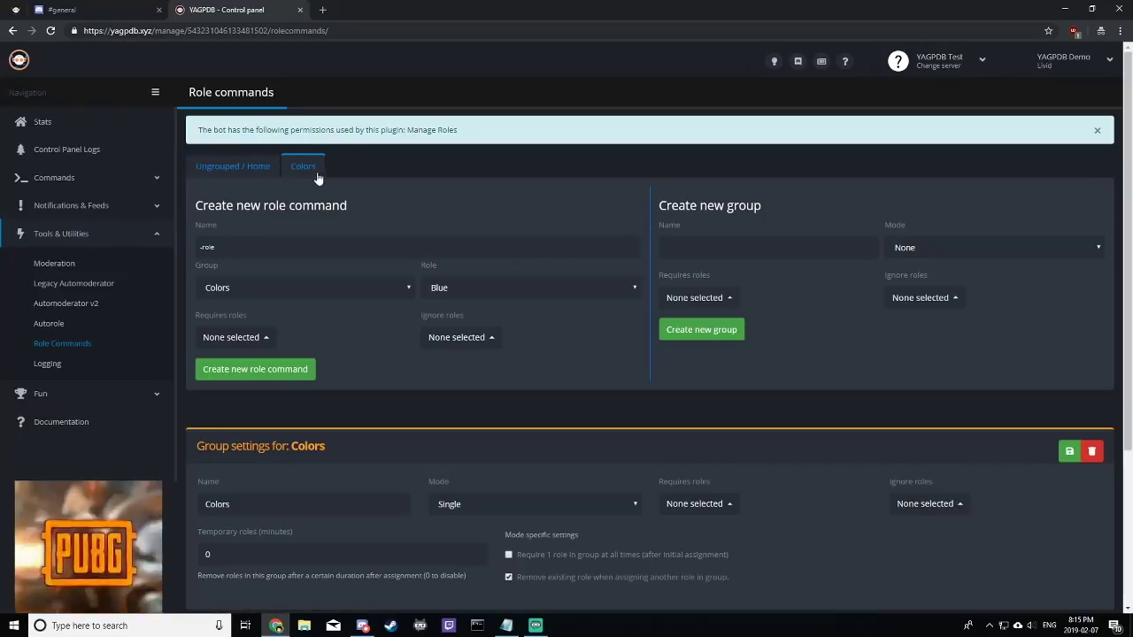
click(103, 9)
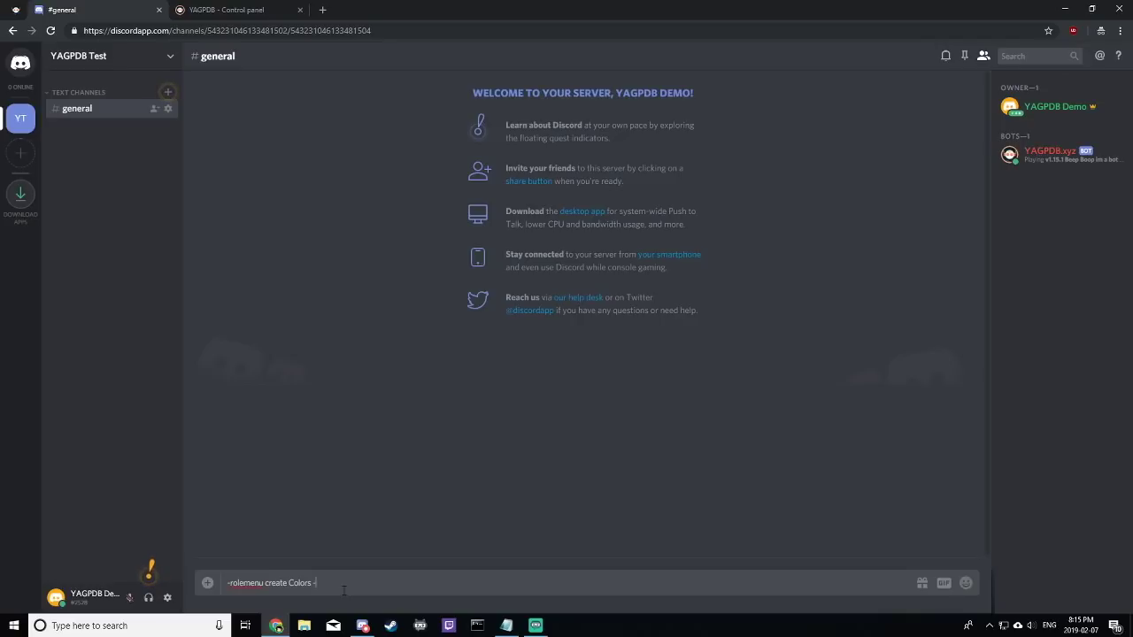
text(nodem)
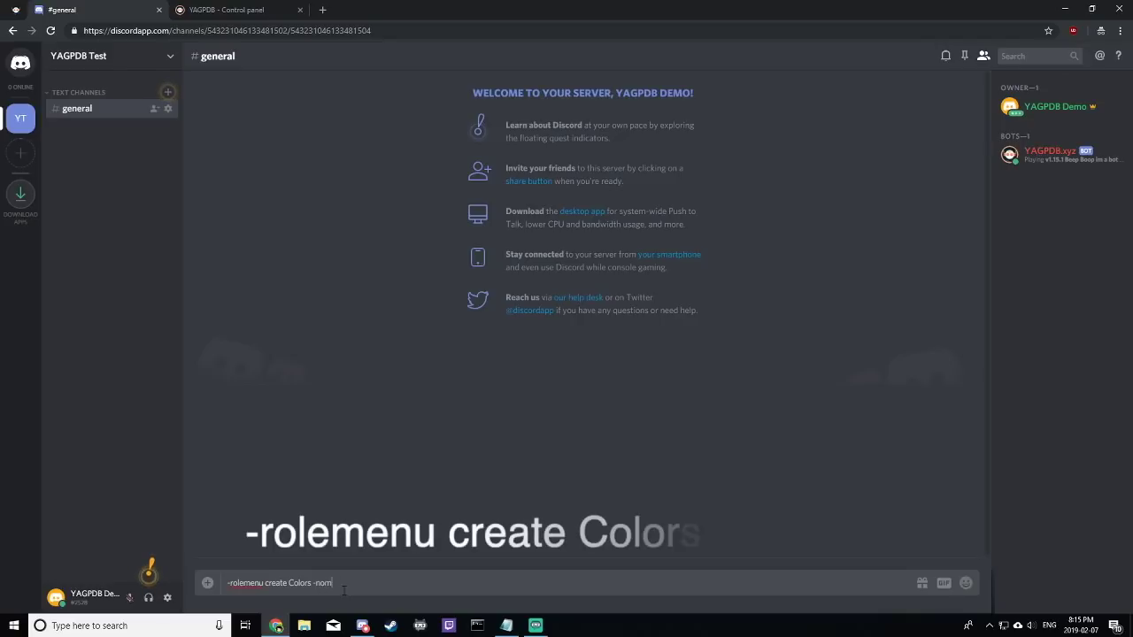
key(BackSpace)
text(m -rr)
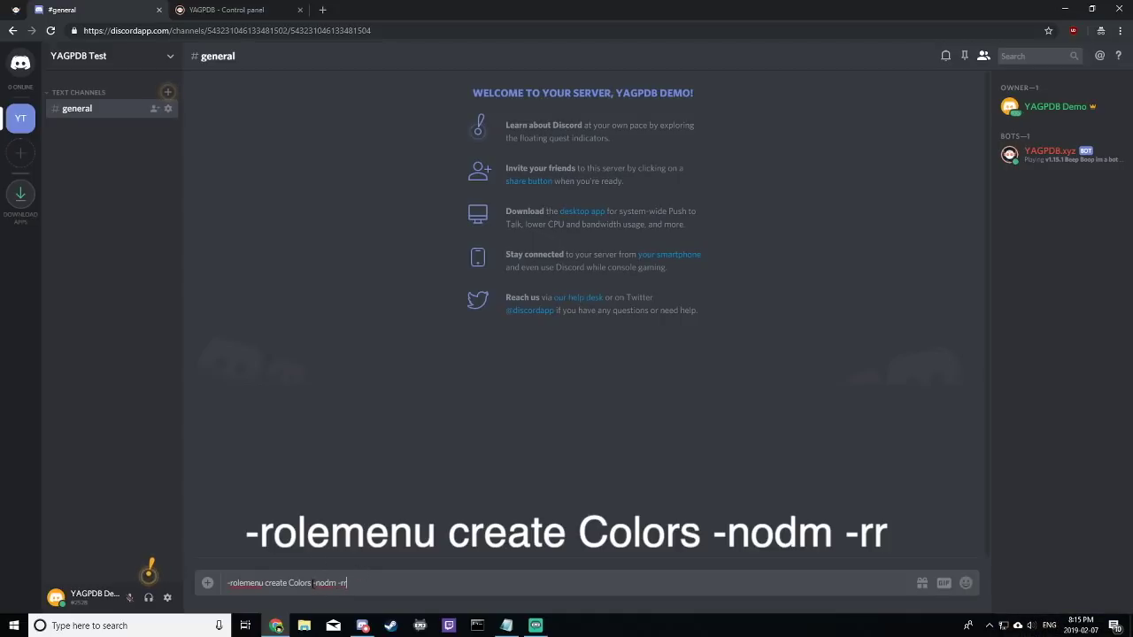
drag(313, 583, 337, 583)
click(333, 583)
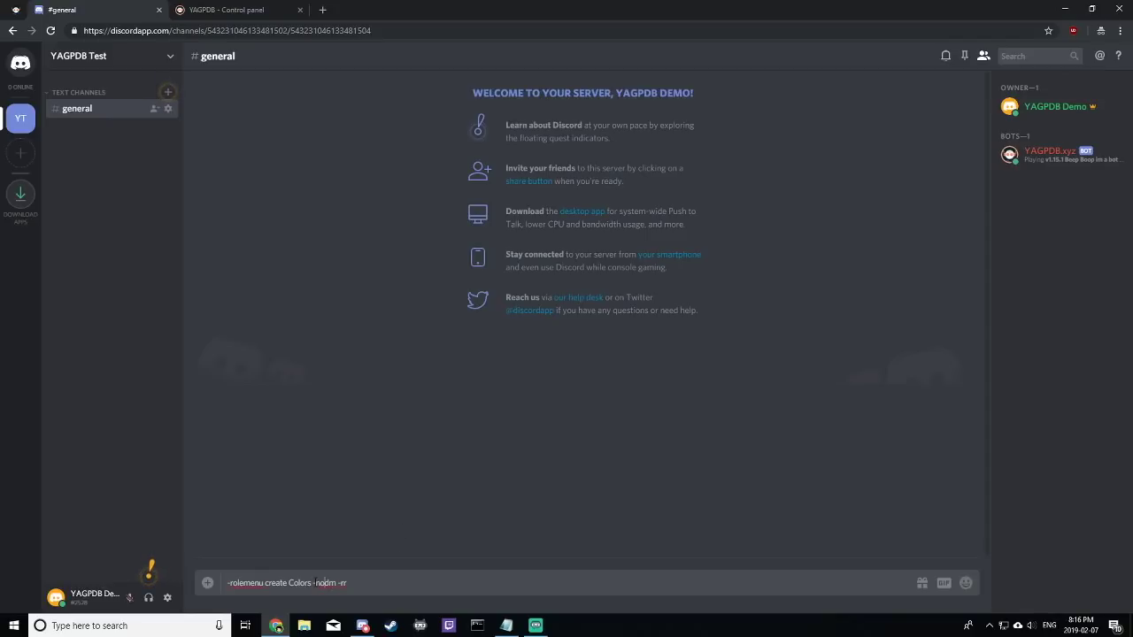
drag(337, 579, 355, 584)
text(-m)
key(Return)
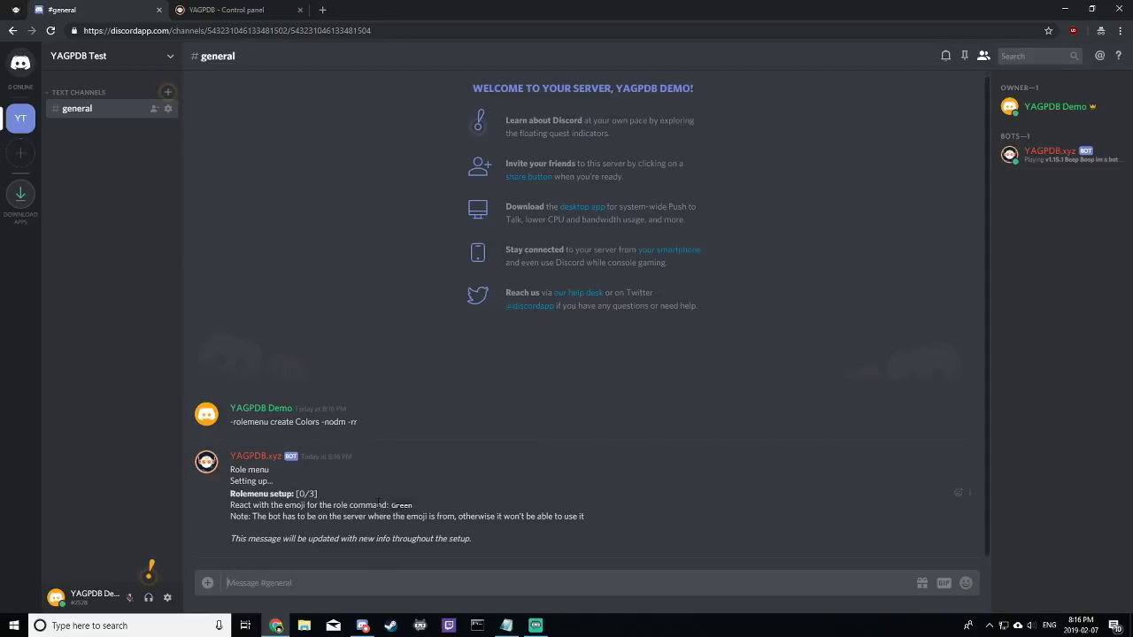
- React to the bot's role menu setup message with the green heart emoji for the Green role command
click(957, 493)
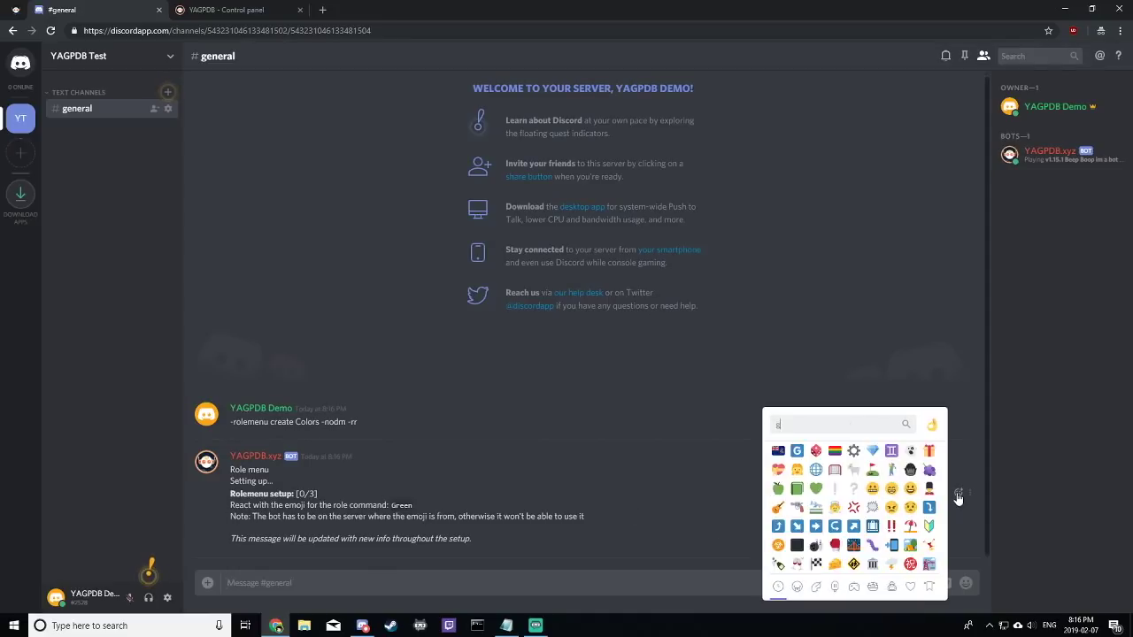
text(gree)
click(815, 451)
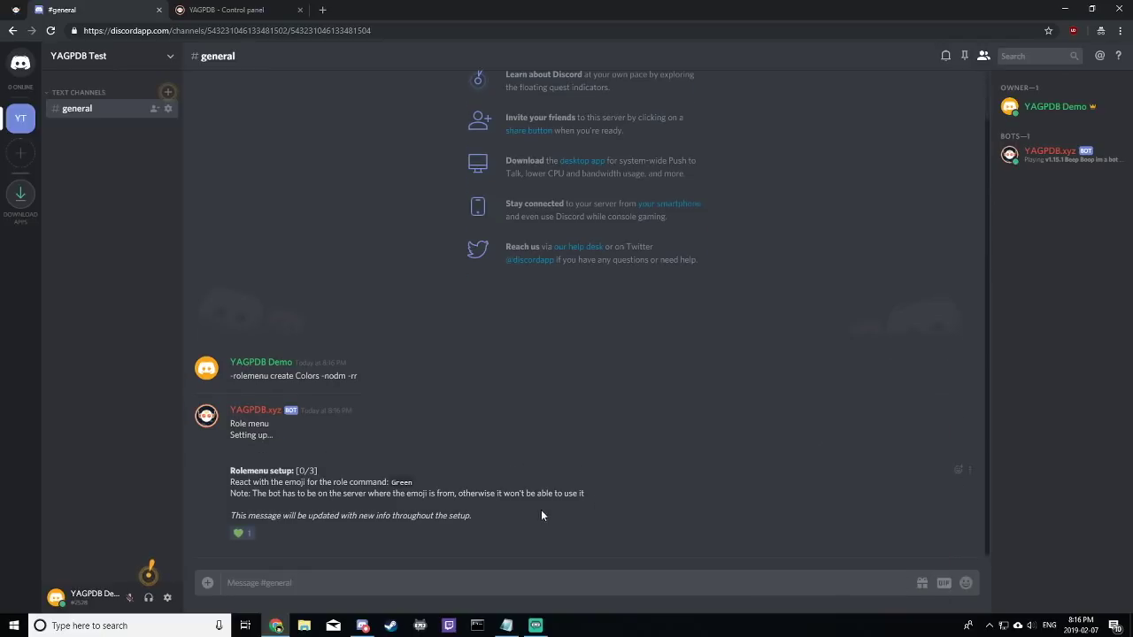
- React to the bot's setup message with the purple heart for the Purple role command and the blue heart for the Blue one
click(958, 471)
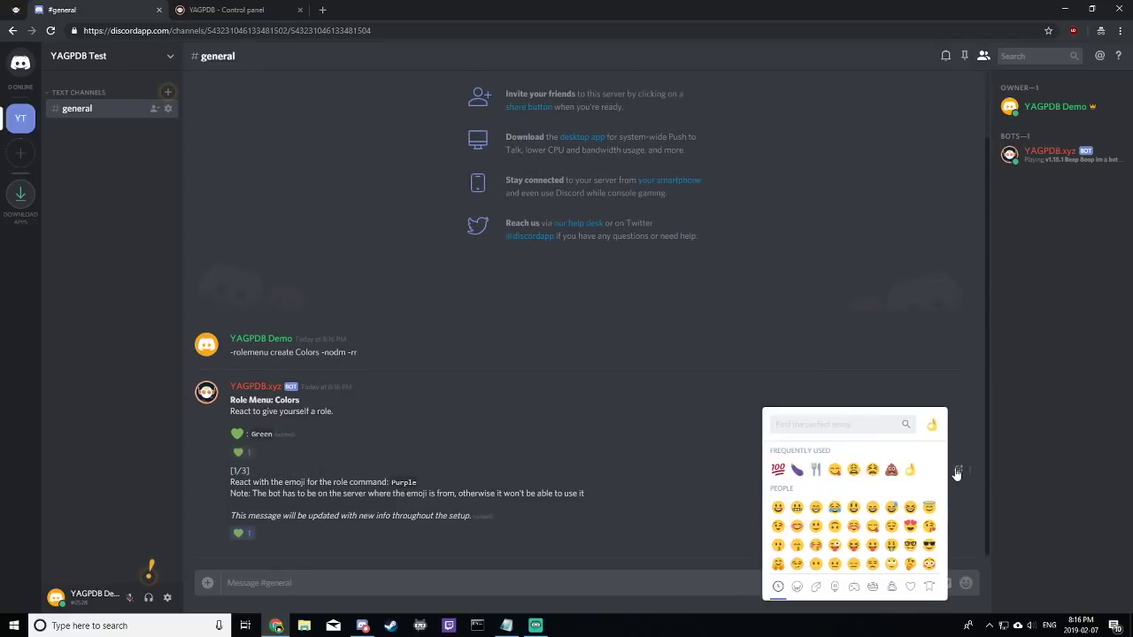
text(purple)
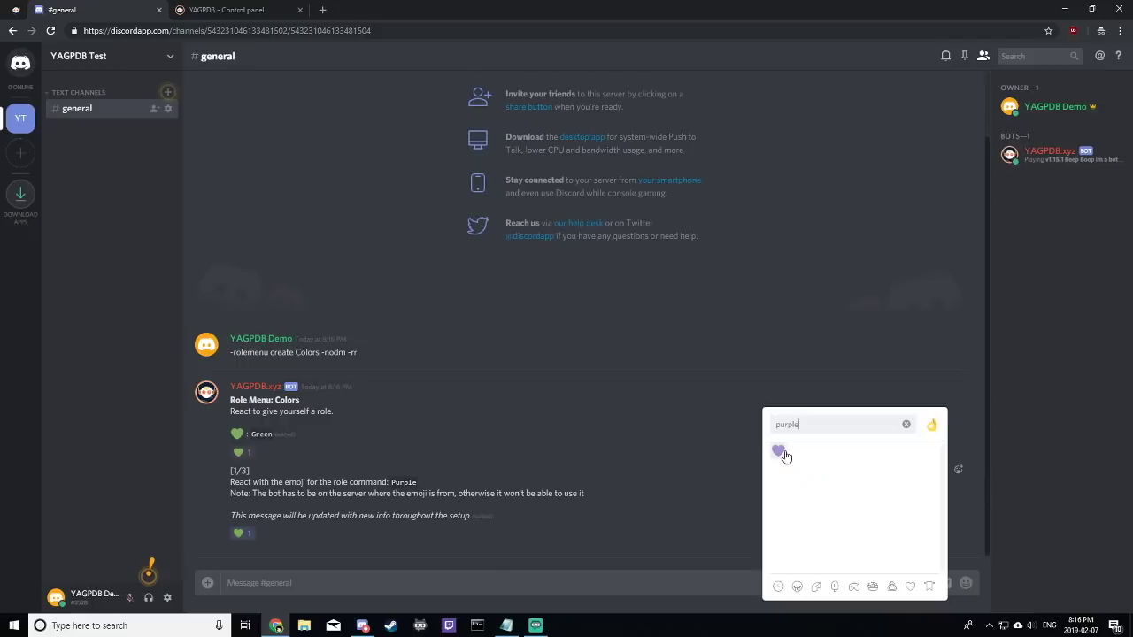
click(778, 452)
click(958, 470)
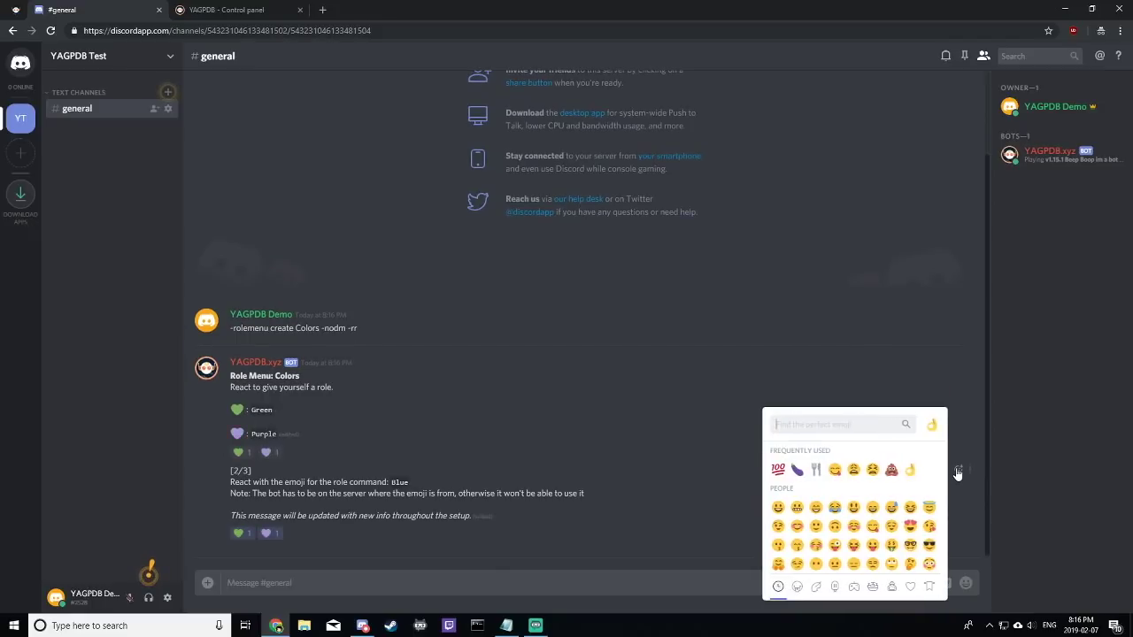
text(blue)
click(816, 452)
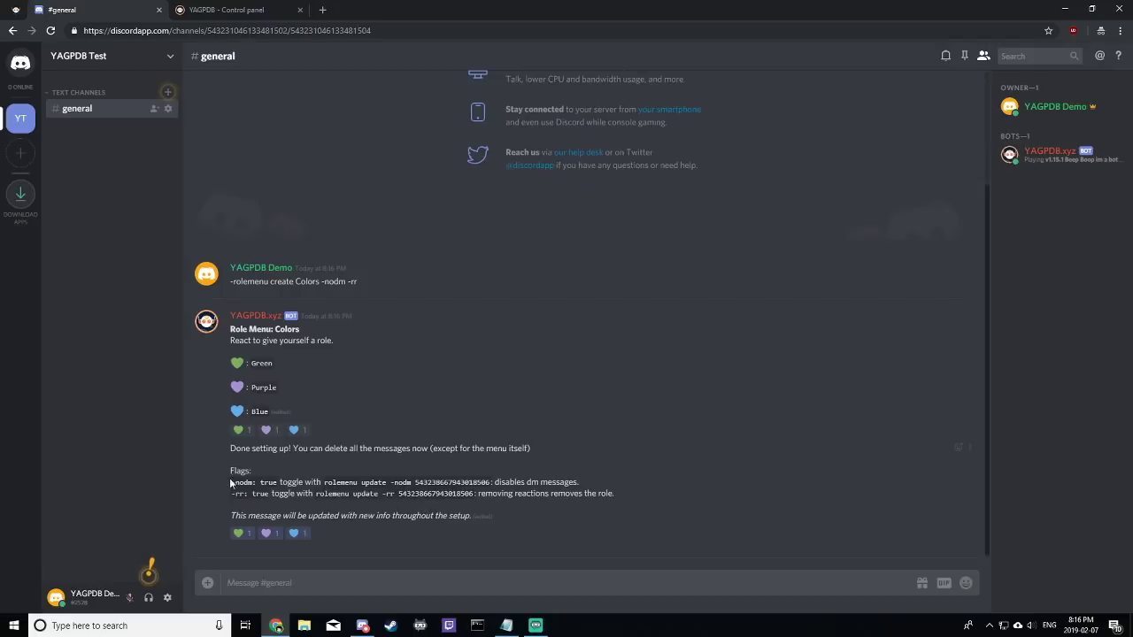
- Delete the bot's finished setup message and the "-rolemenu create Colors -nodm -rr" command message from the general channel
drag(235, 482, 268, 493)
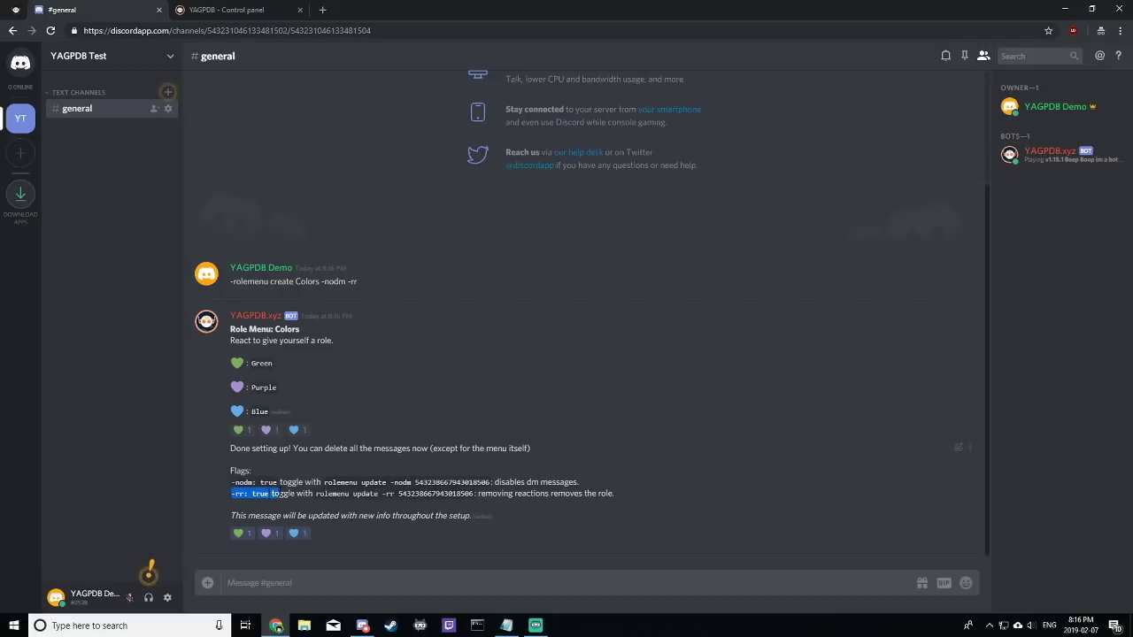
click(266, 493)
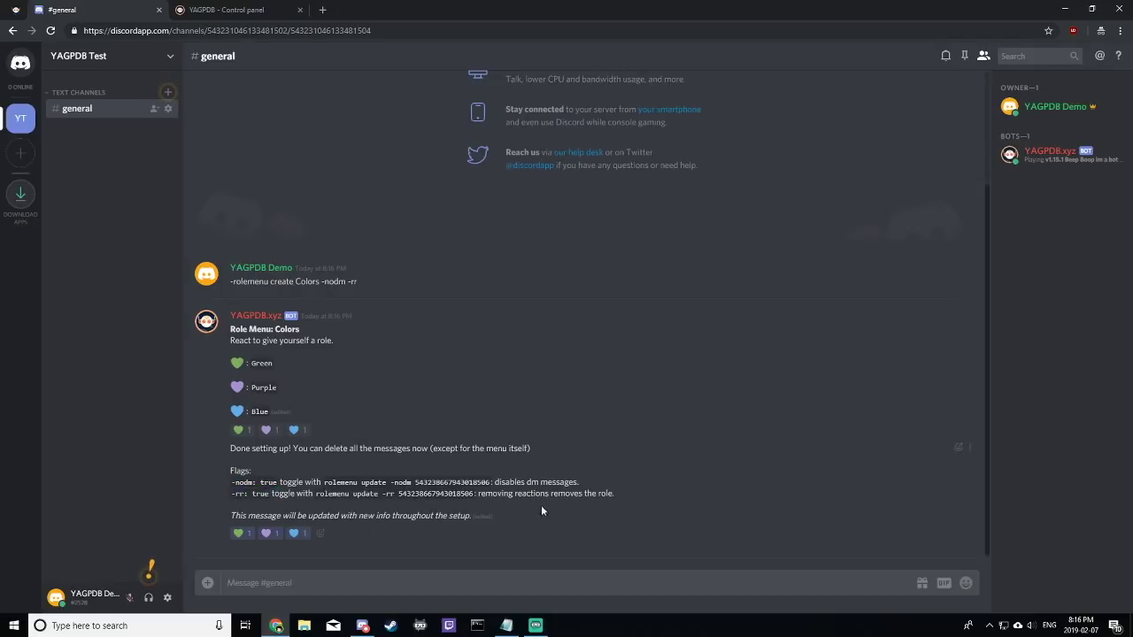
click(970, 448)
click(969, 497)
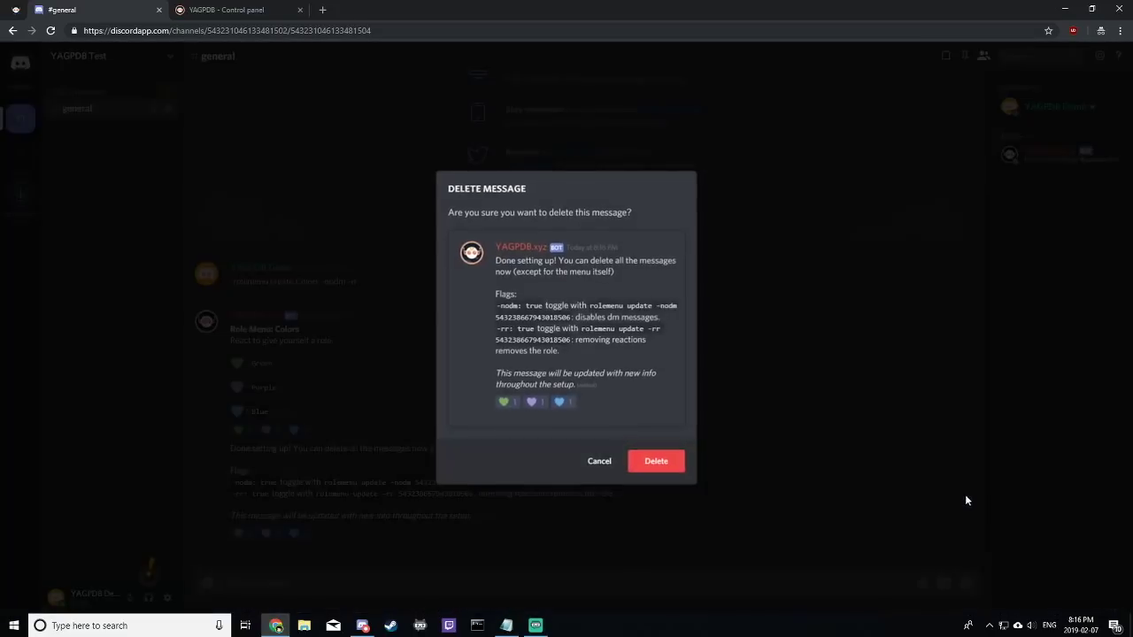
click(673, 465)
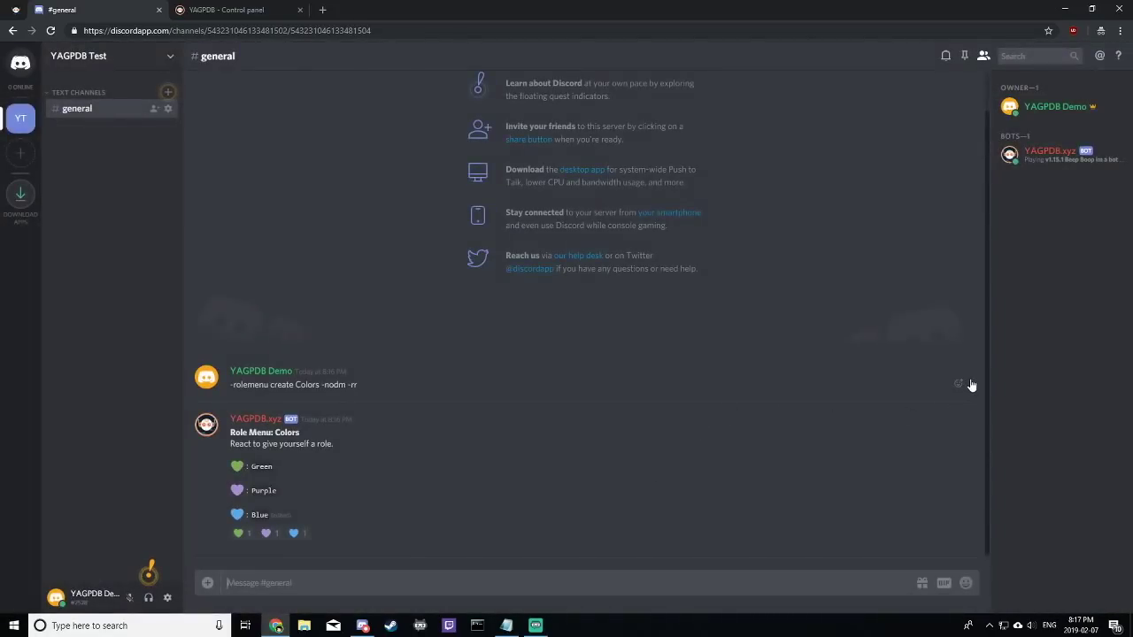
click(967, 384)
click(970, 445)
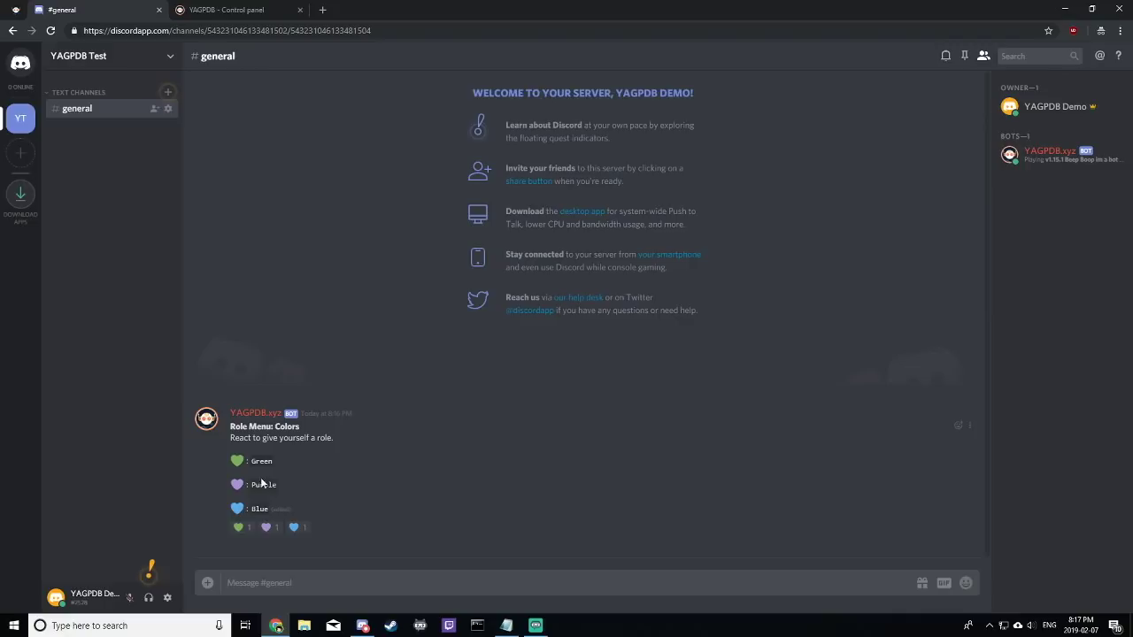
- Test the Colors role menu by adding and removing the green heart reaction, checking the server owner's roles each time
click(239, 529)
click(1028, 108)
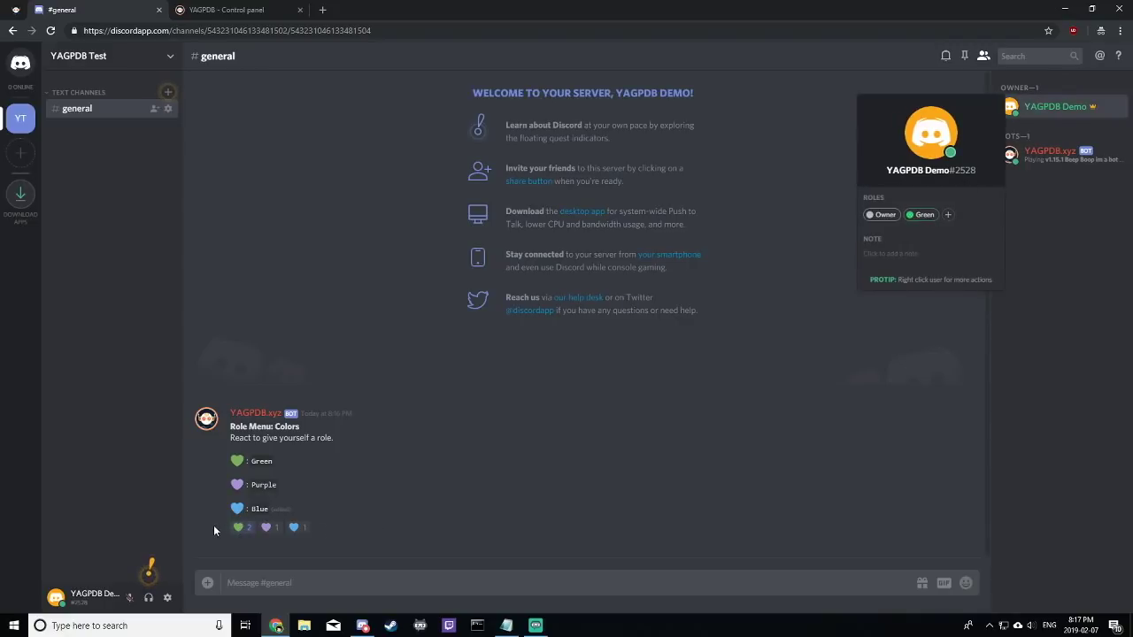
click(246, 529)
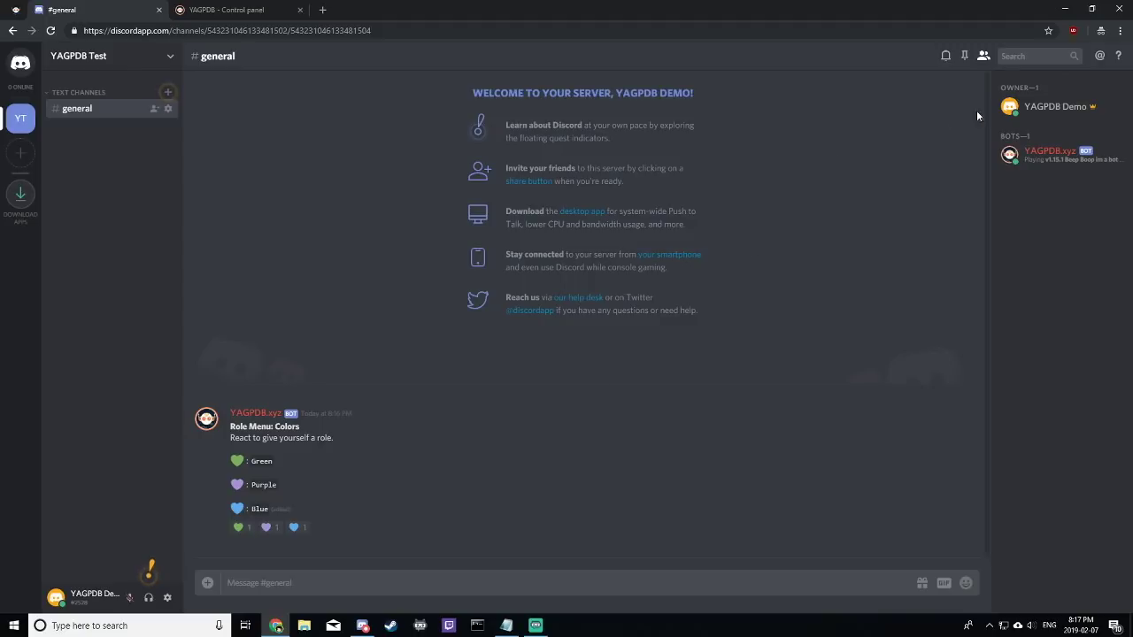
click(1036, 107)
click(651, 403)
- Switch to the YAGPDB control panel and review the Colors group's mode settings and its role commands
click(260, 6)
scroll(689, 419, down, 2)
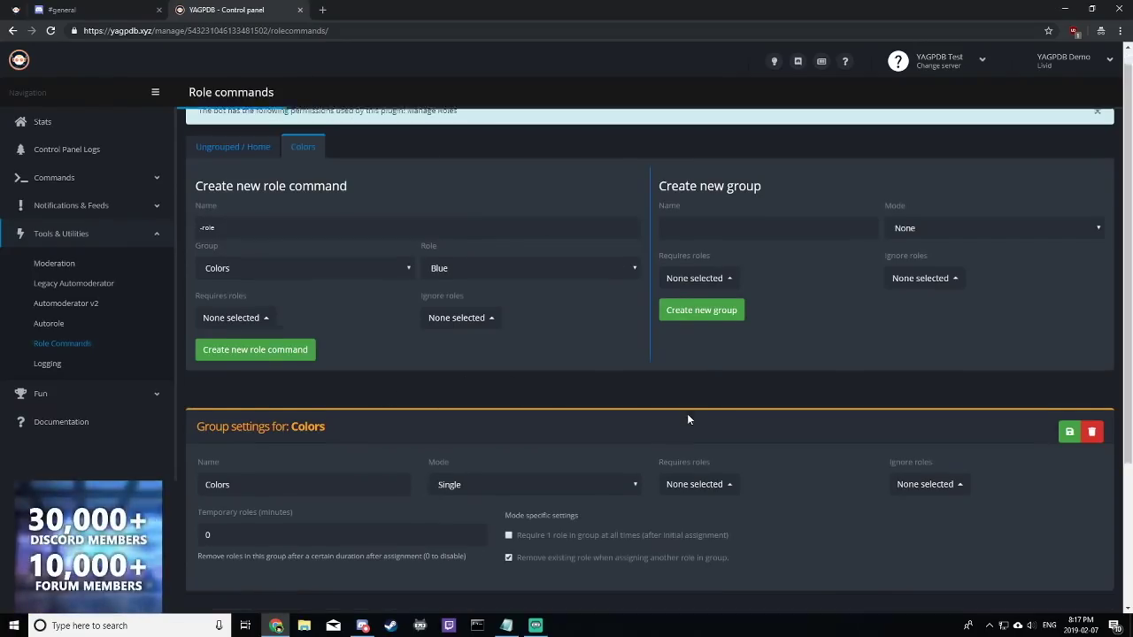
scroll(687, 413, down, 3)
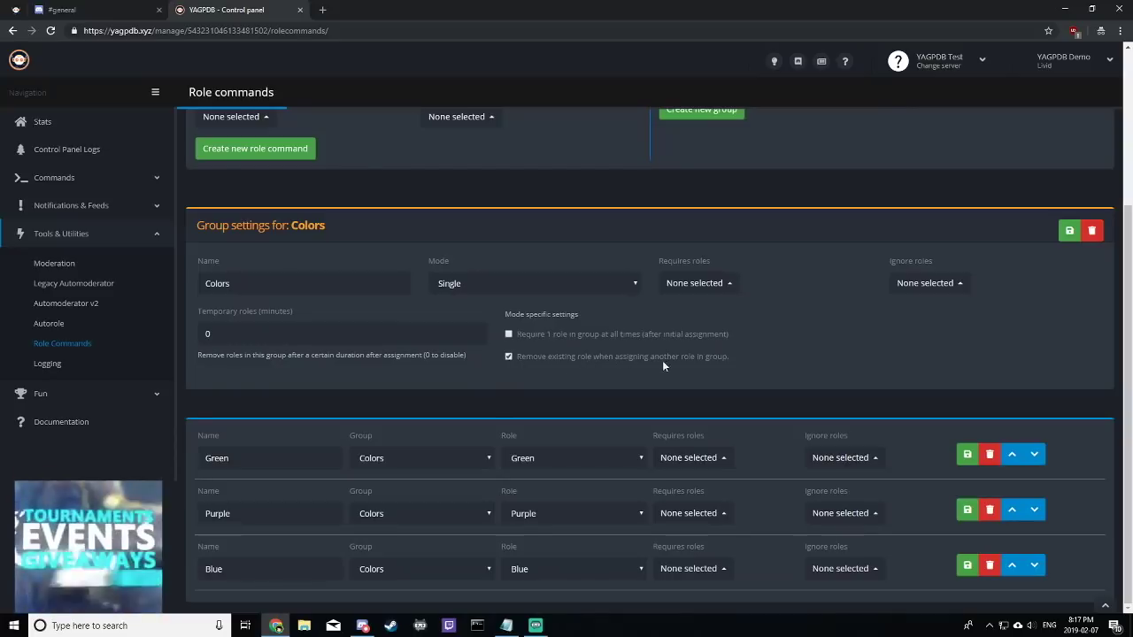
- Back in Discord, react to the Colors menu with the blue and purple hearts, check the owner's roles, and remove the purple reaction
click(106, 10)
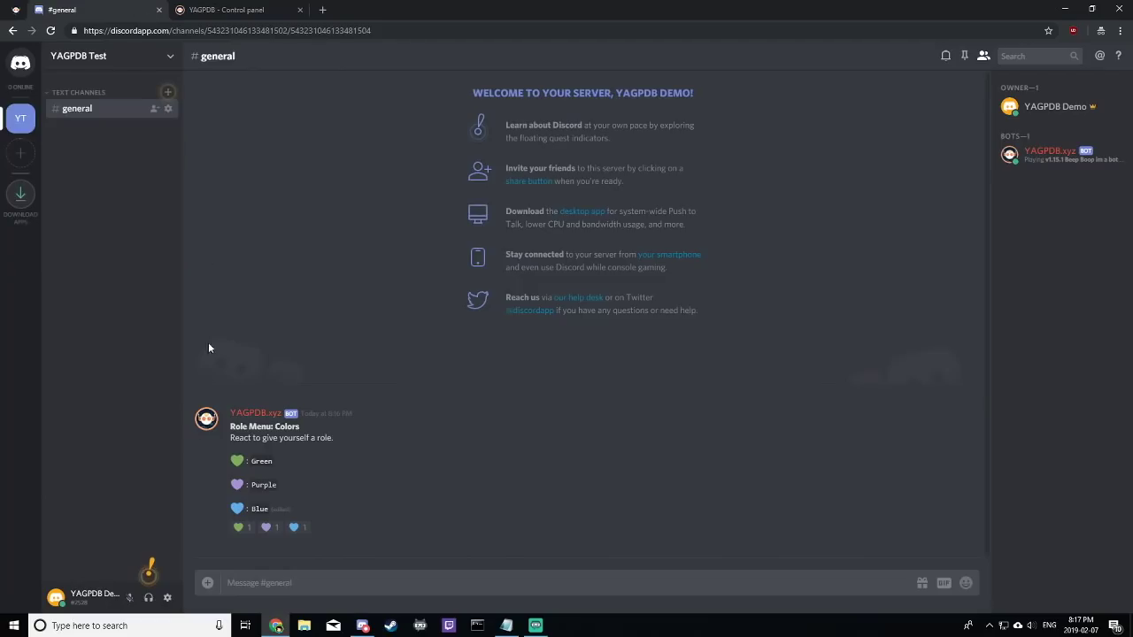
click(295, 527)
click(269, 527)
click(1040, 106)
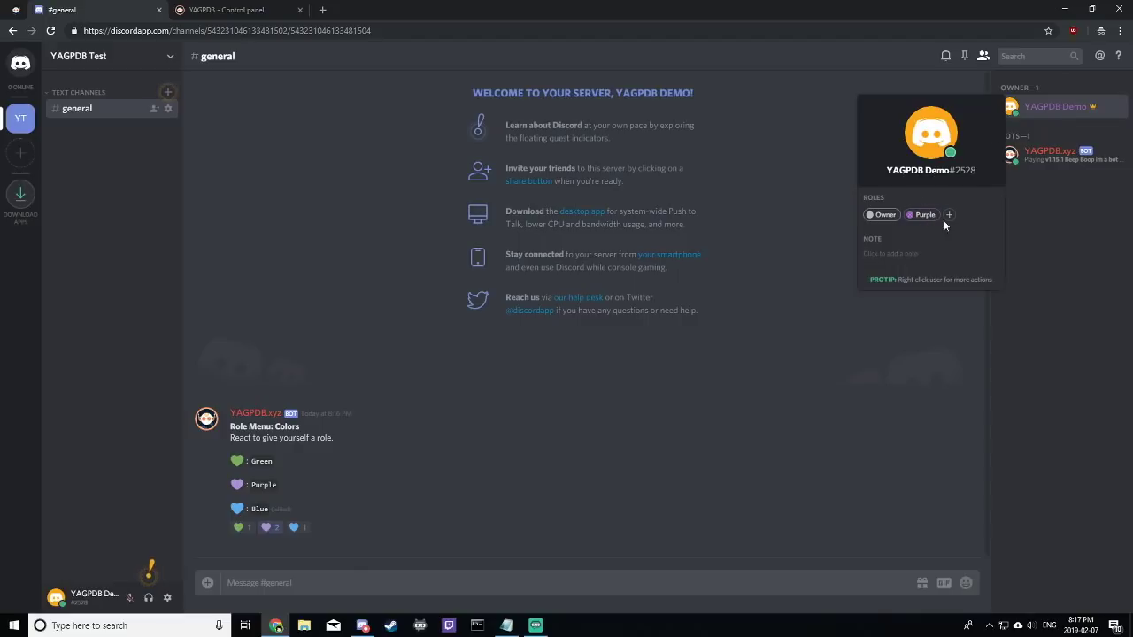
click(275, 530)
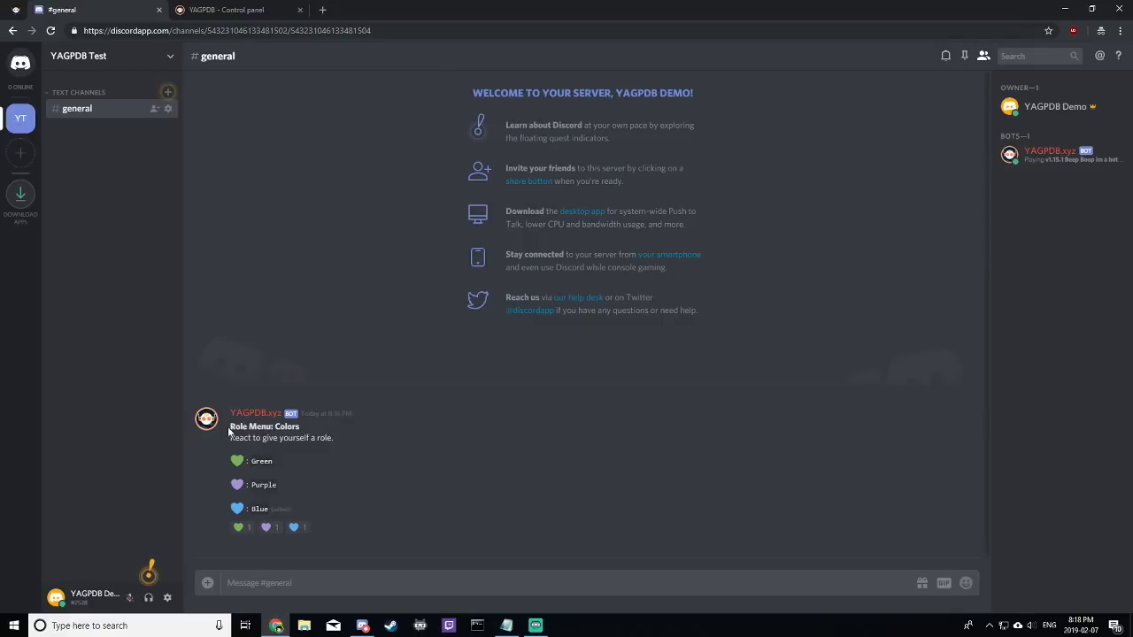
drag(229, 426, 284, 511)
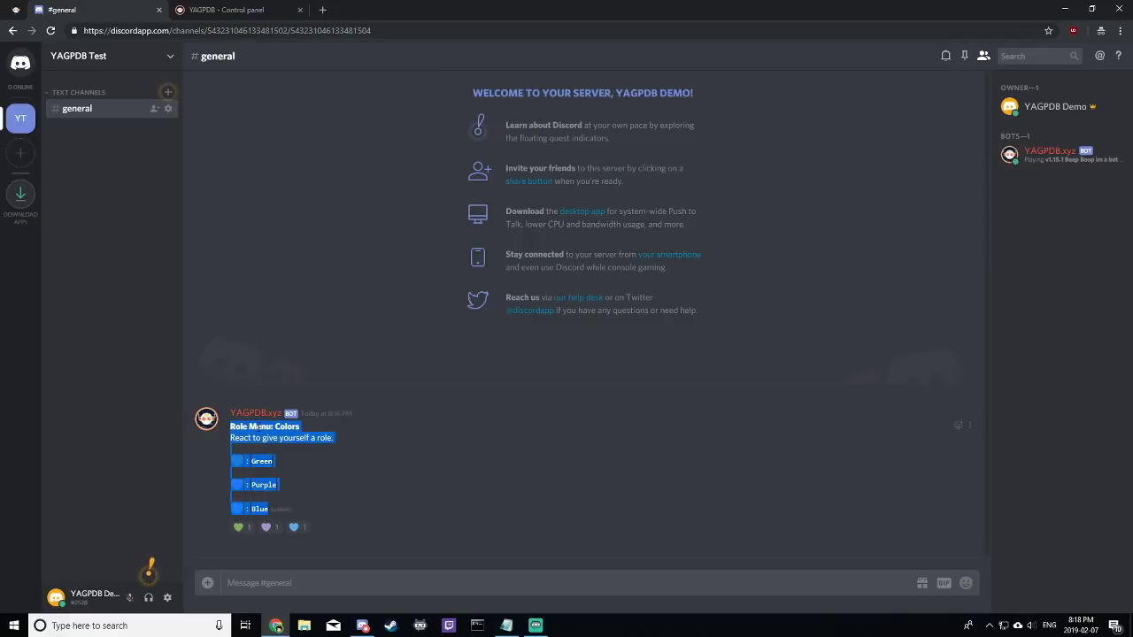
click(314, 460)
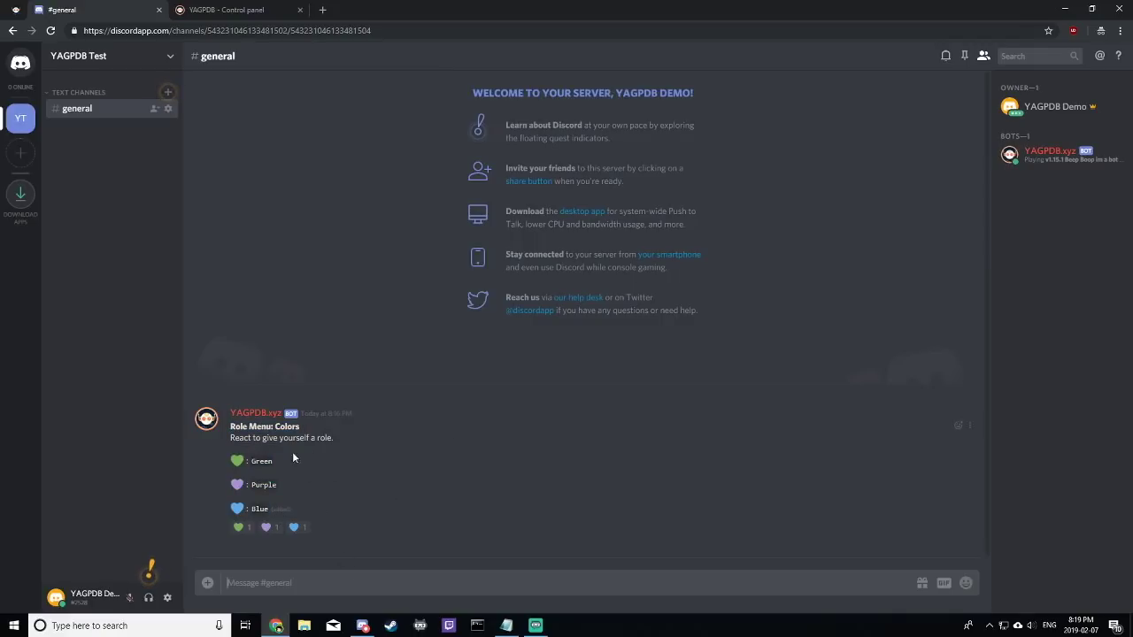
click(256, 413)
click(429, 428)
drag(231, 426, 278, 487)
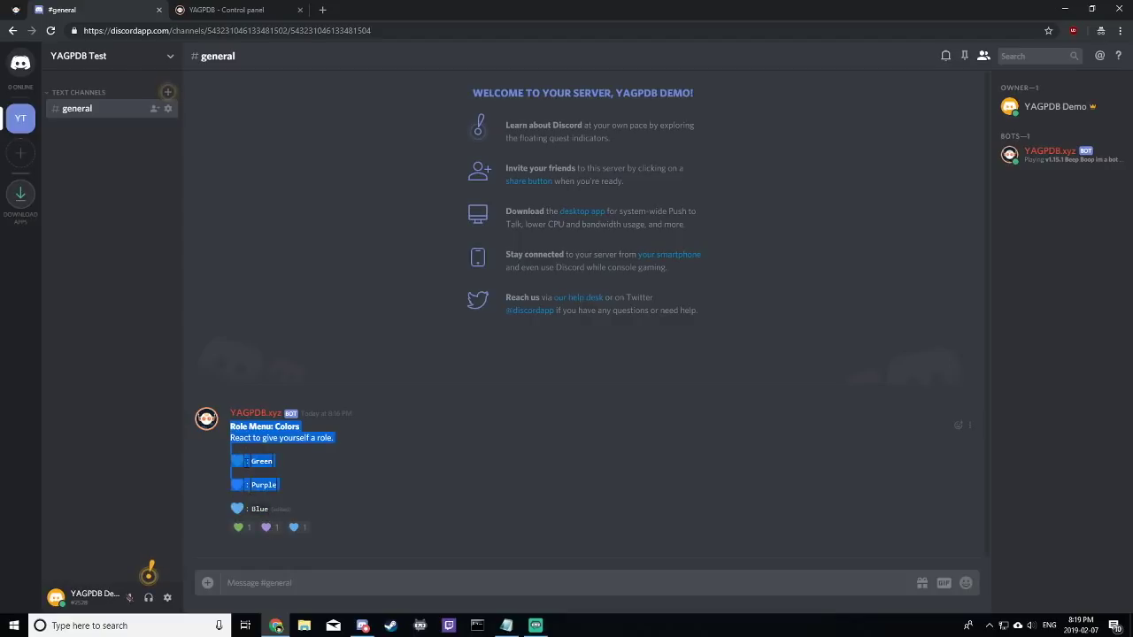
click(232, 466)
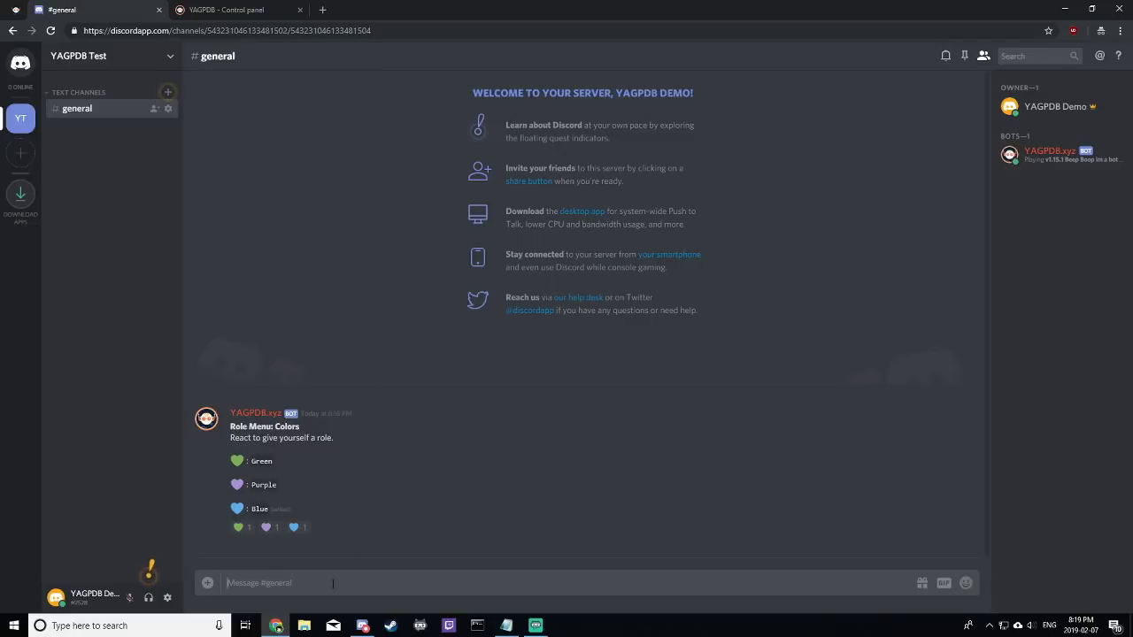
- Send the message "React to this for the color you want!" in the general channel
mouse_move(317, 531)
text(React to this for the colour)
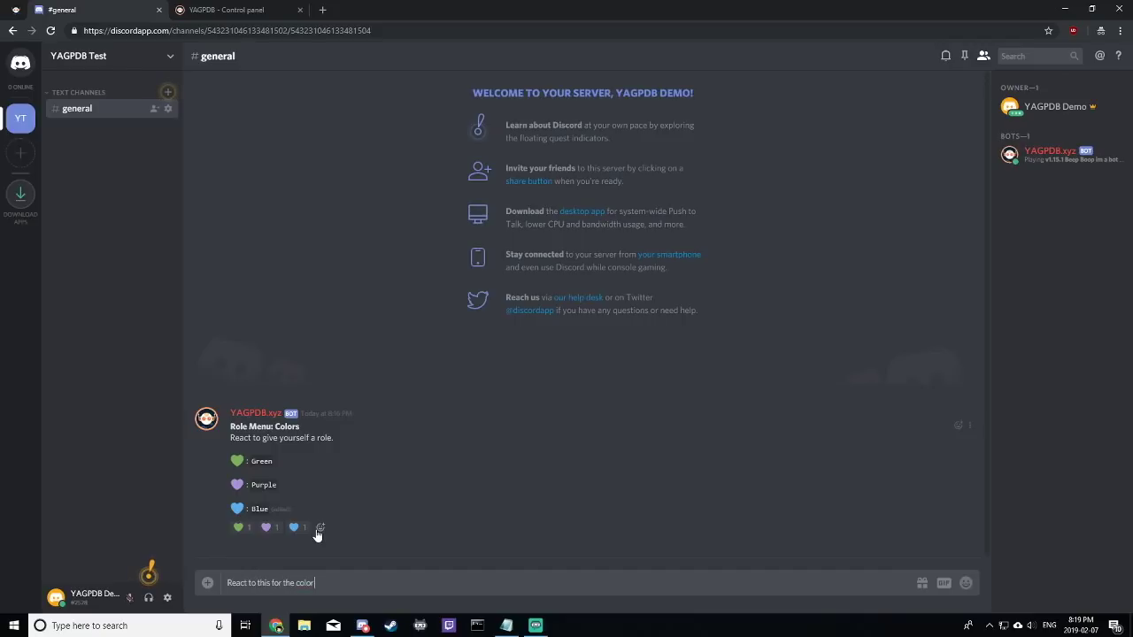
key(BackSpace)
text(r you want!)
key(Return)
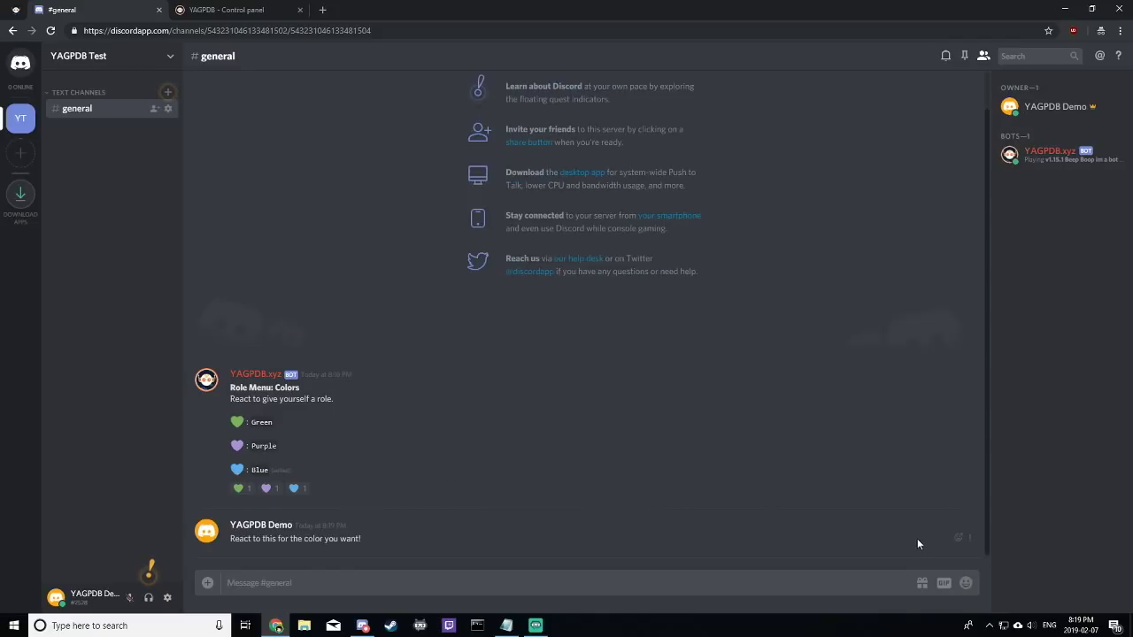
- Check the Developer Mode option in the advanced part of the Appearance user settings, and return to the channel
click(169, 598)
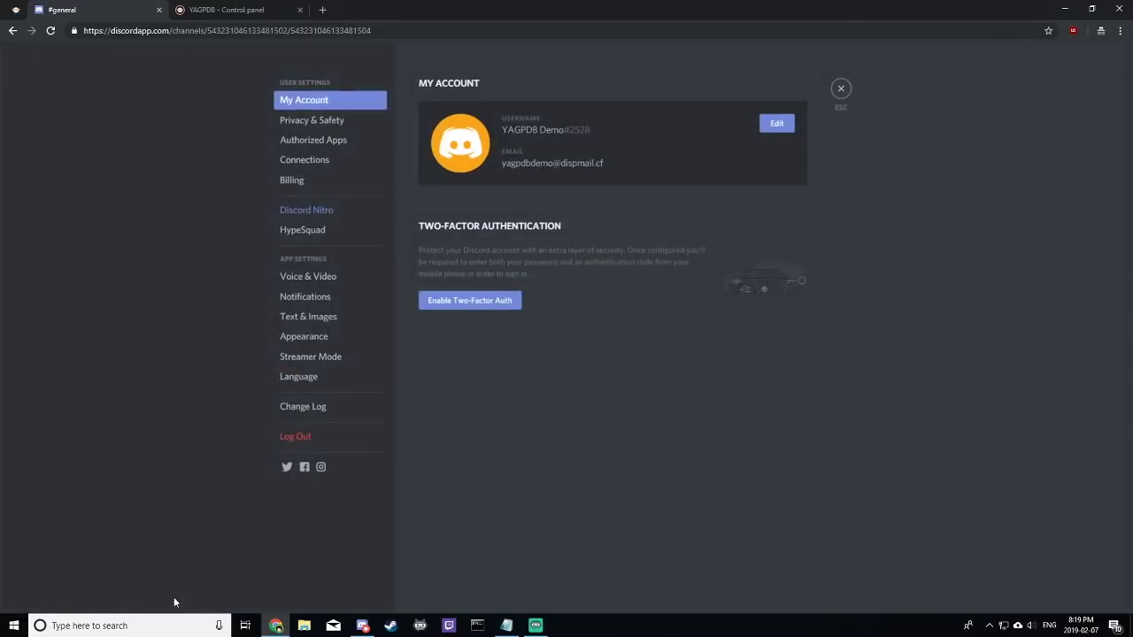
click(312, 338)
scroll(702, 492, down, 3)
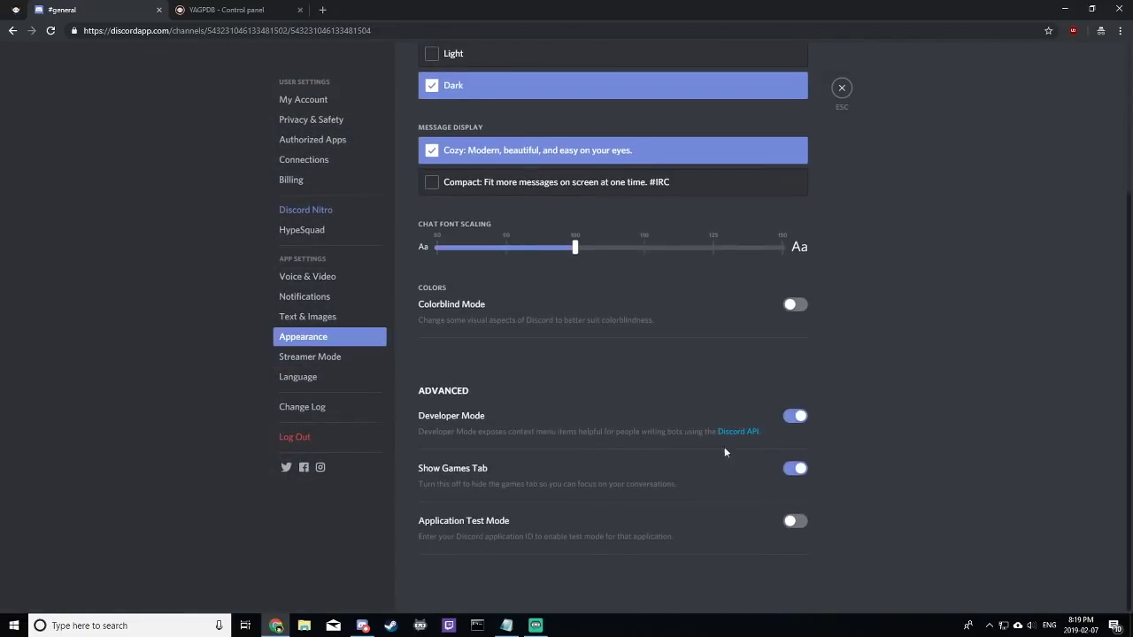
click(841, 89)
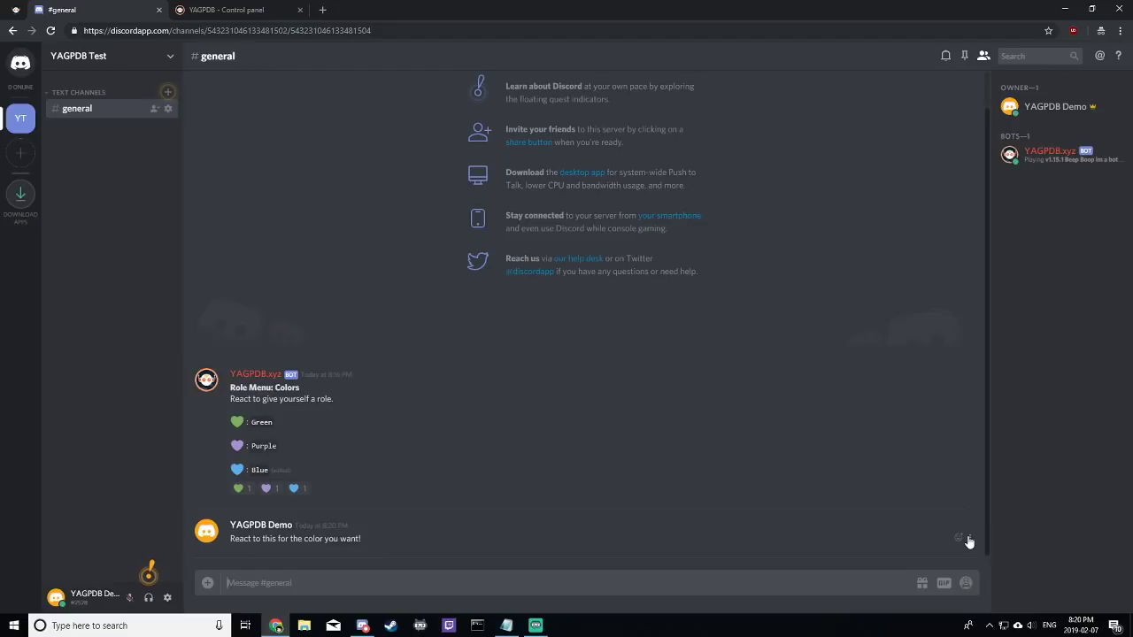
- Copy the ID of the "React to this for the color you want!" message and send "-rolemenu create Colors -m" with that ID and "-rr -nodm"
click(969, 542)
click(971, 585)
text(-rolemenu)
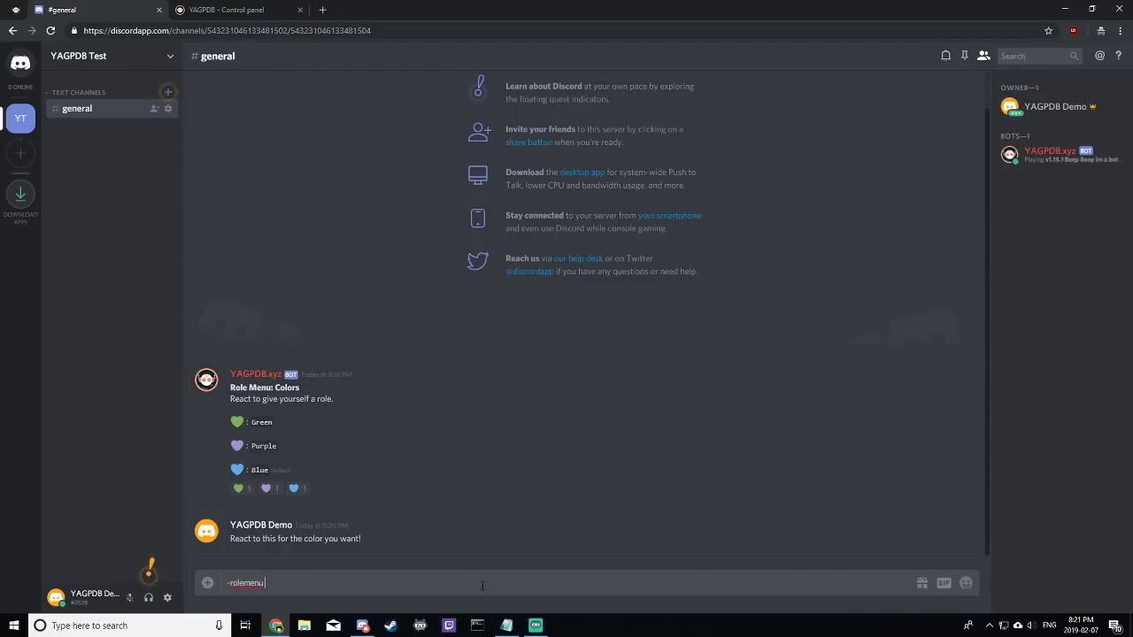
text( create Colors -m)
key(ctrl+v)
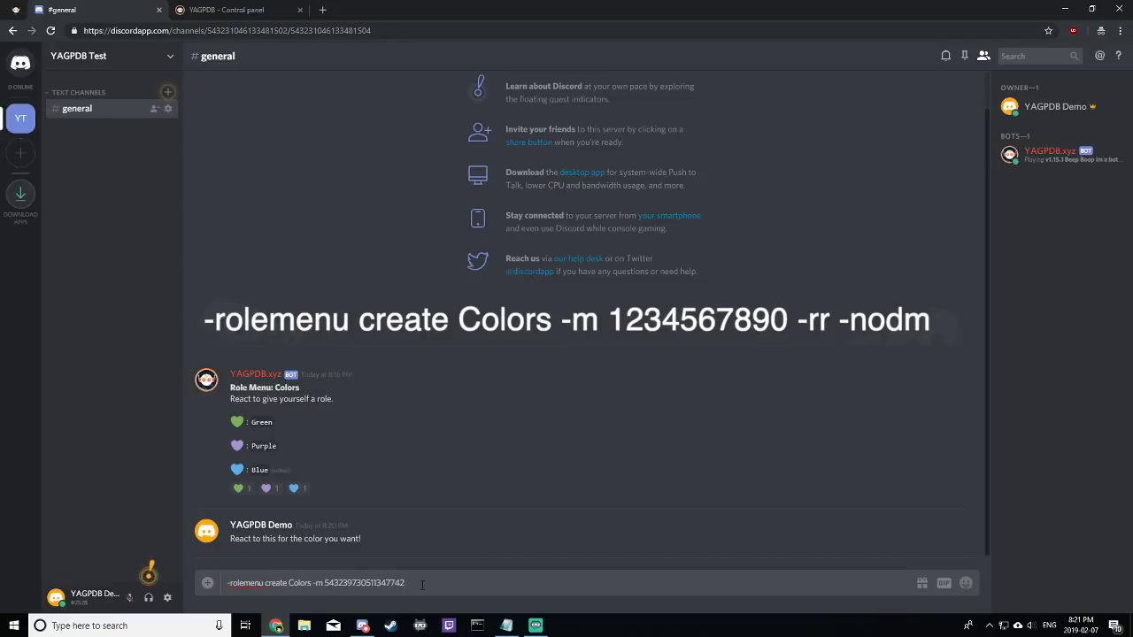
drag(230, 538, 476, 546)
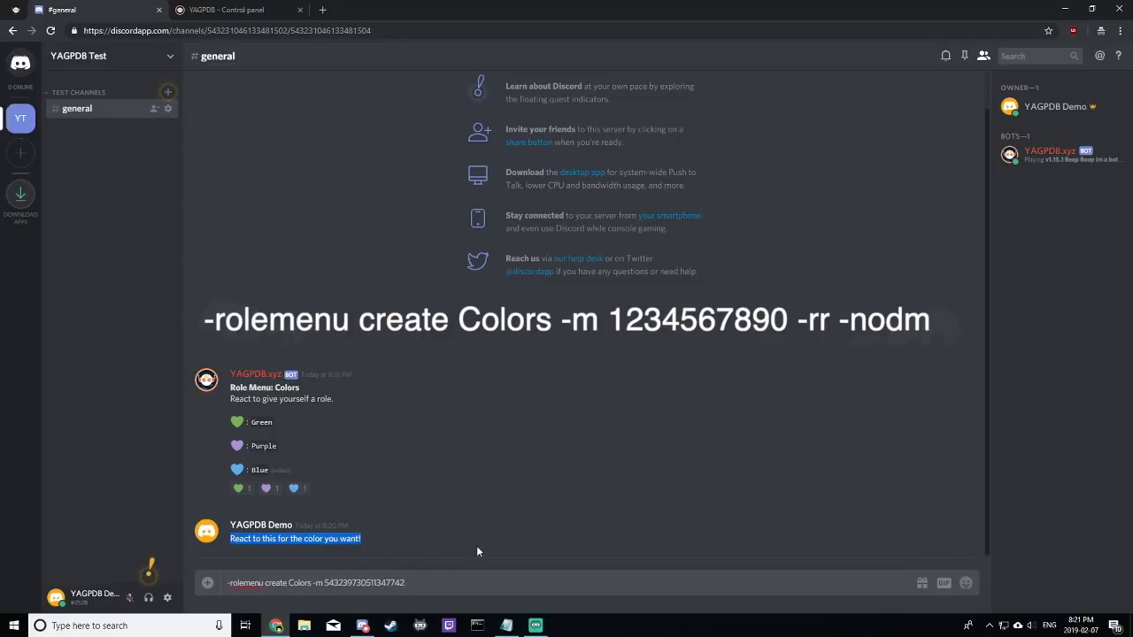
click(296, 539)
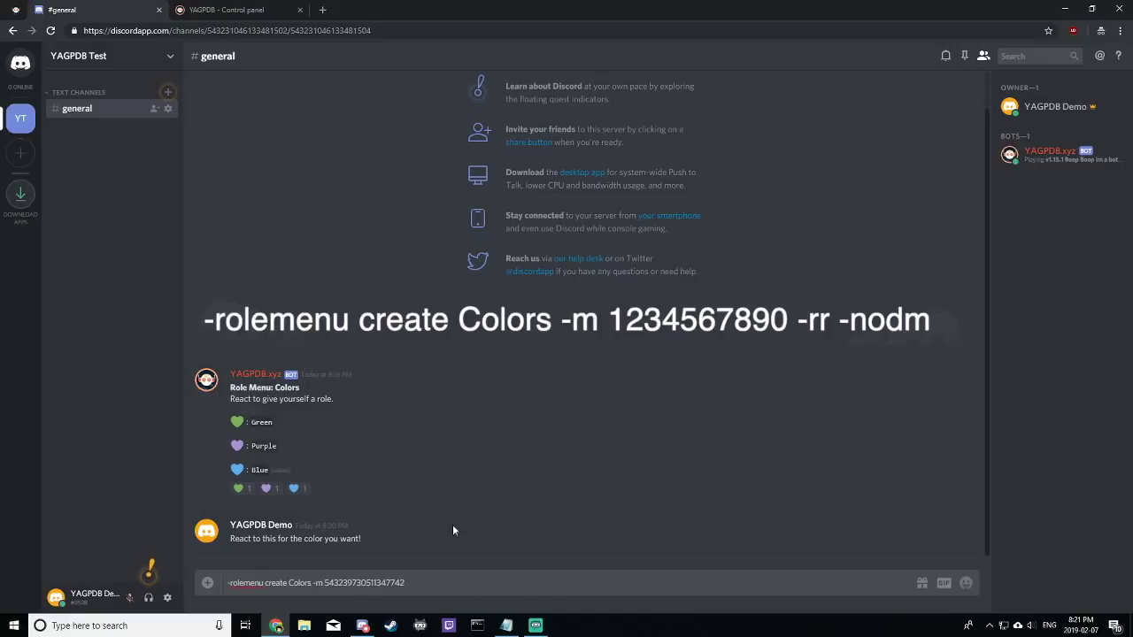
text(-rr -nodm)
key(Return)
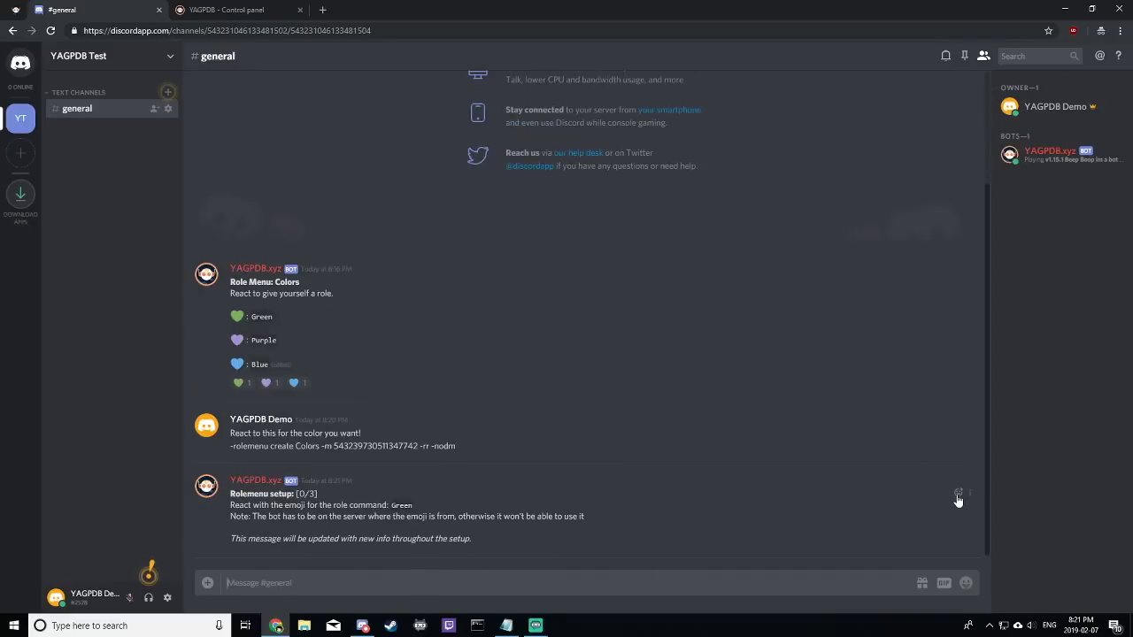
- React to the custom menu's setup message with the green, purple and blue hearts for the Green, Purple and Blue role commands
click(958, 496)
text(green)
click(816, 453)
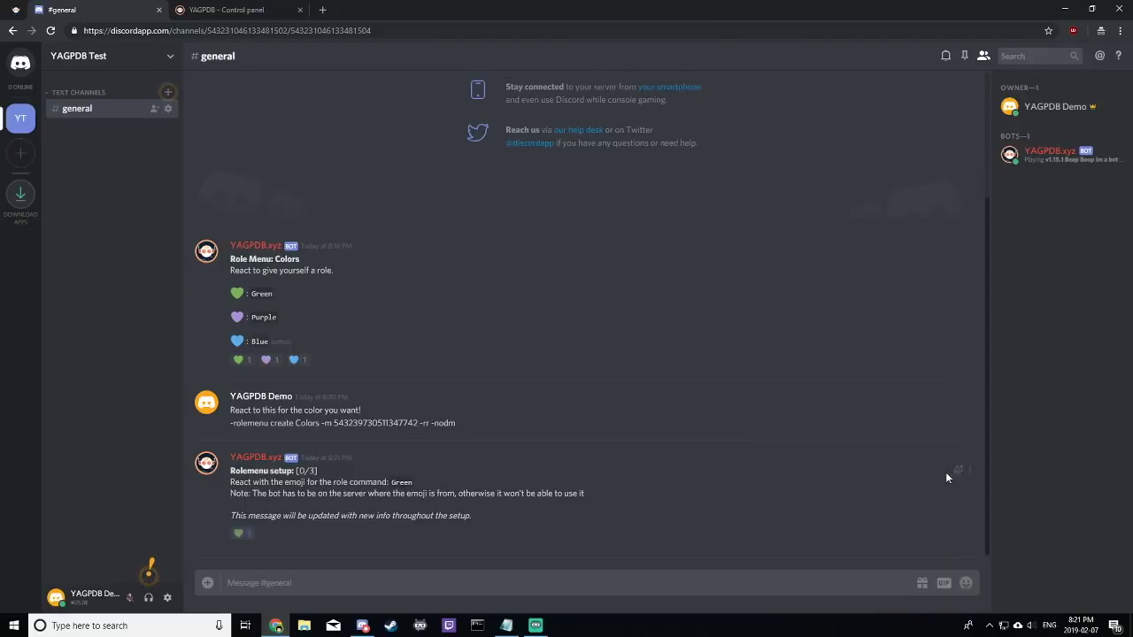
click(958, 470)
text(pur)
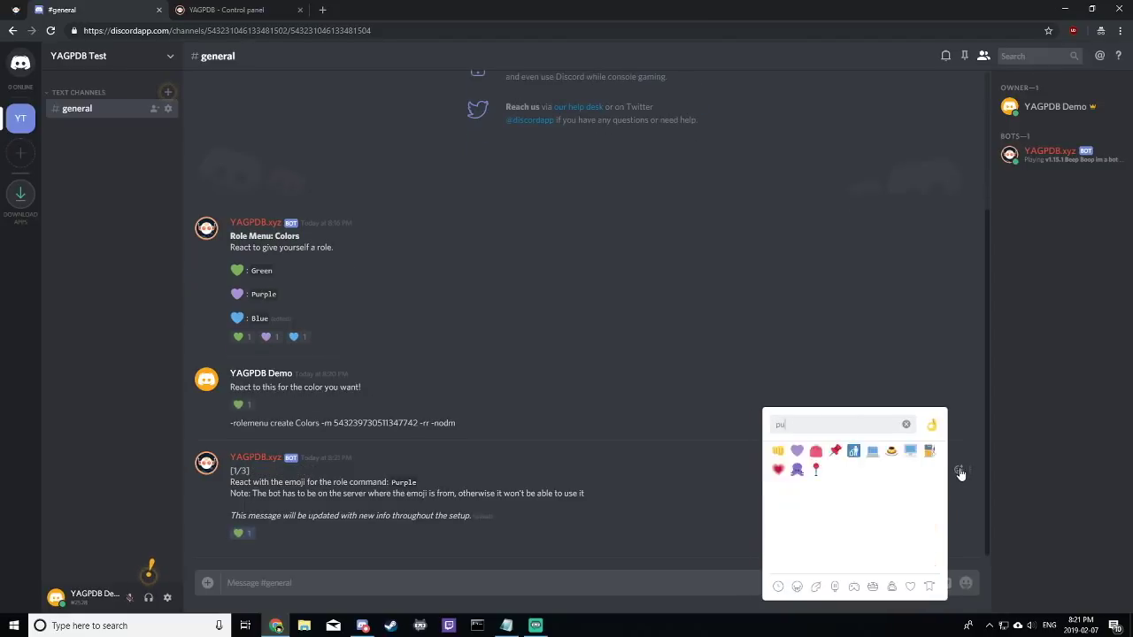
click(778, 450)
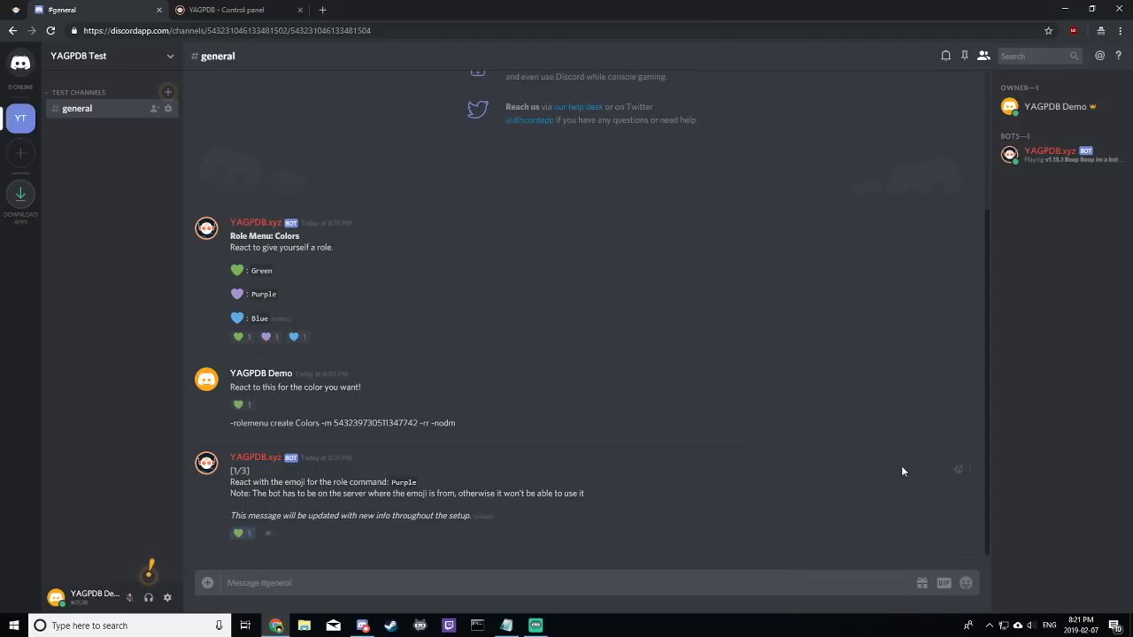
click(958, 470)
text(blue)
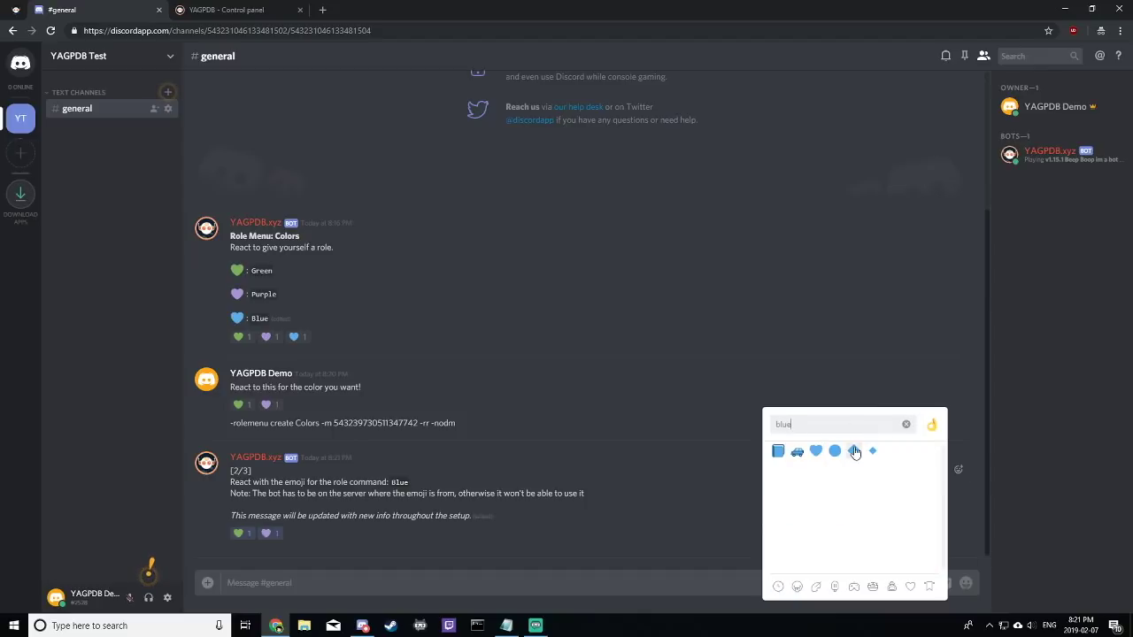
click(806, 454)
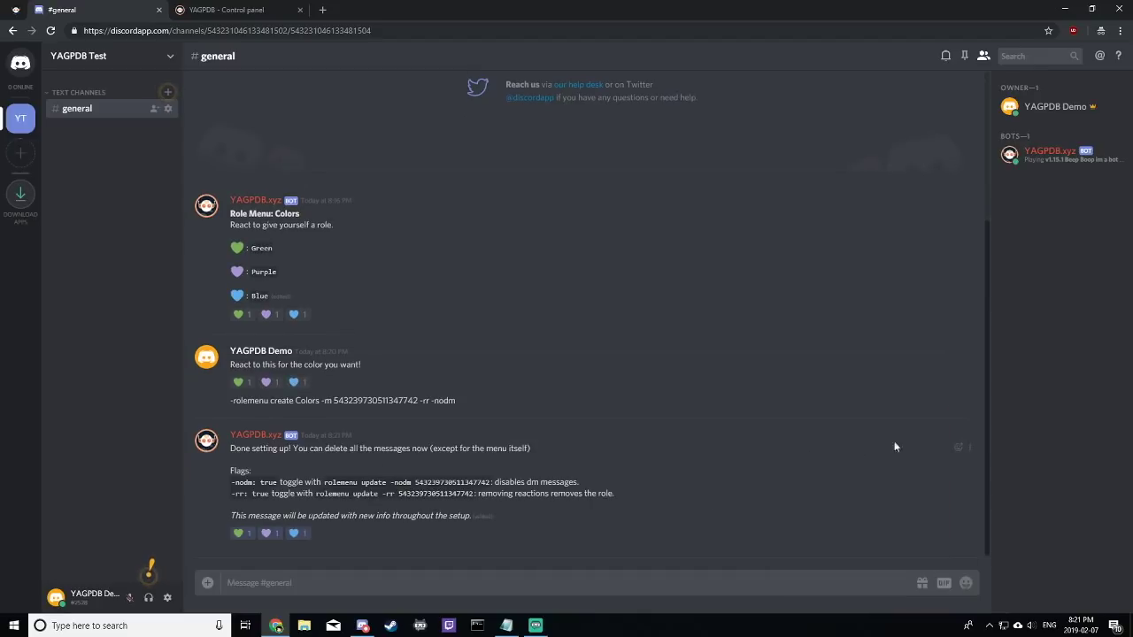
- Delete the bot's "Done setting up!" message and the "-rolemenu create Colors" command message from the general channel
click(971, 447)
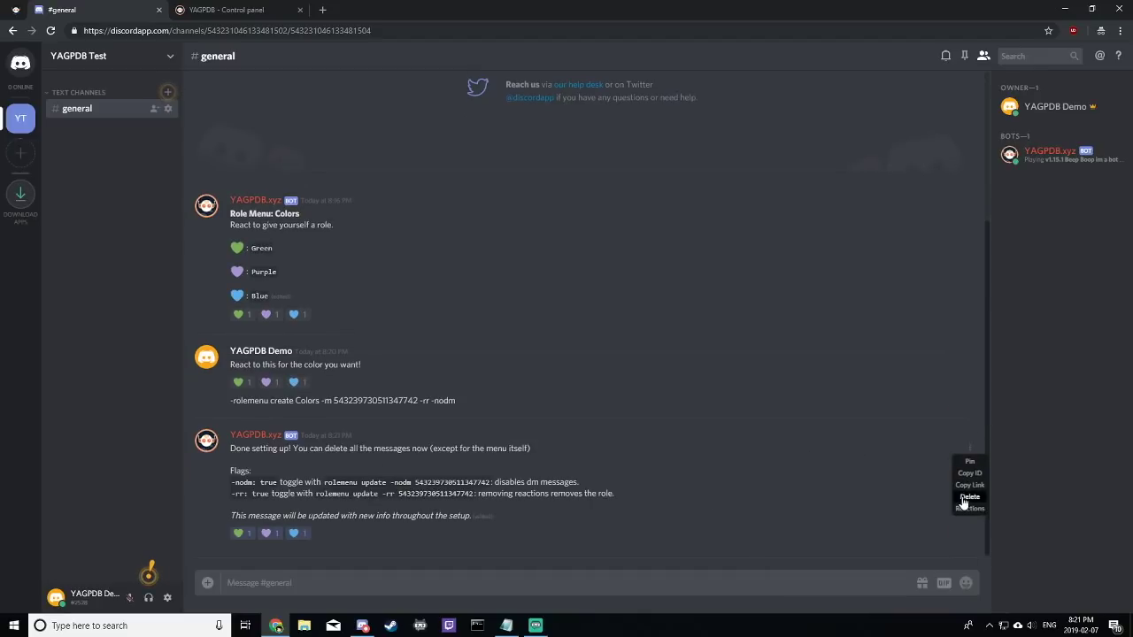
click(965, 503)
key(Return)
click(971, 539)
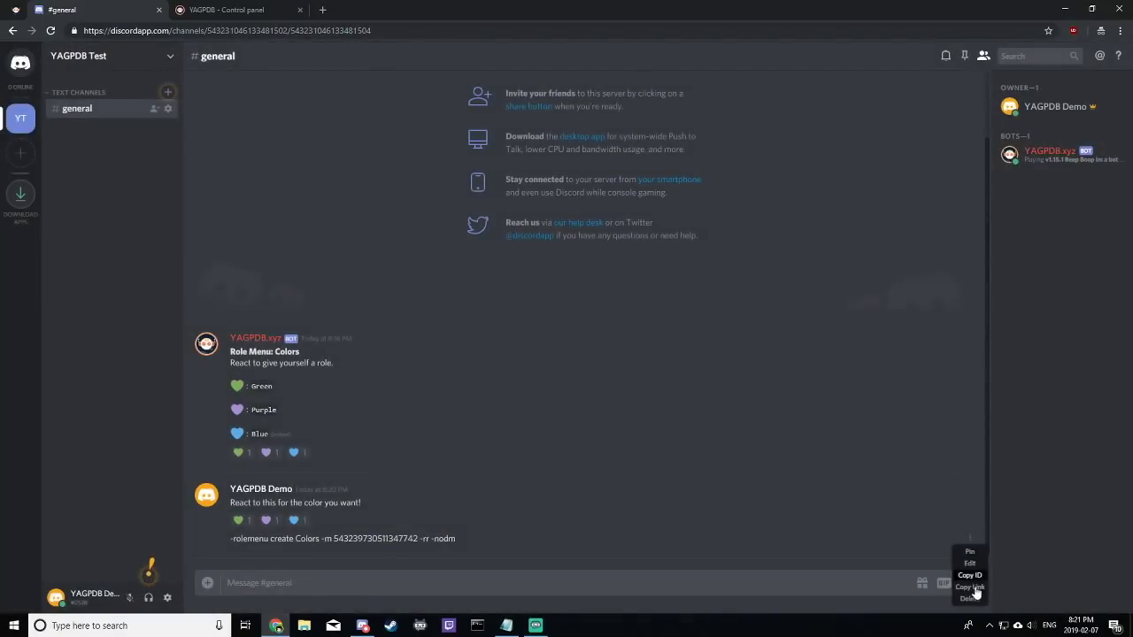
click(970, 597)
key(Return)
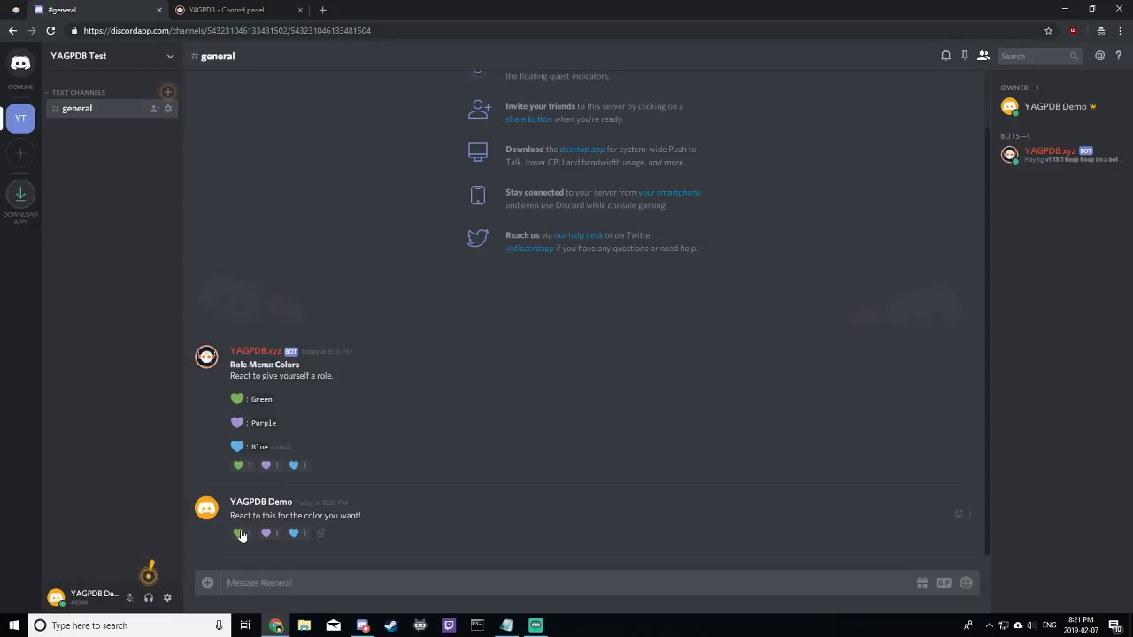
- Test the custom message's role menu with the green heart, checking the demo member's roles, and with the blue heart
click(240, 535)
click(1041, 108)
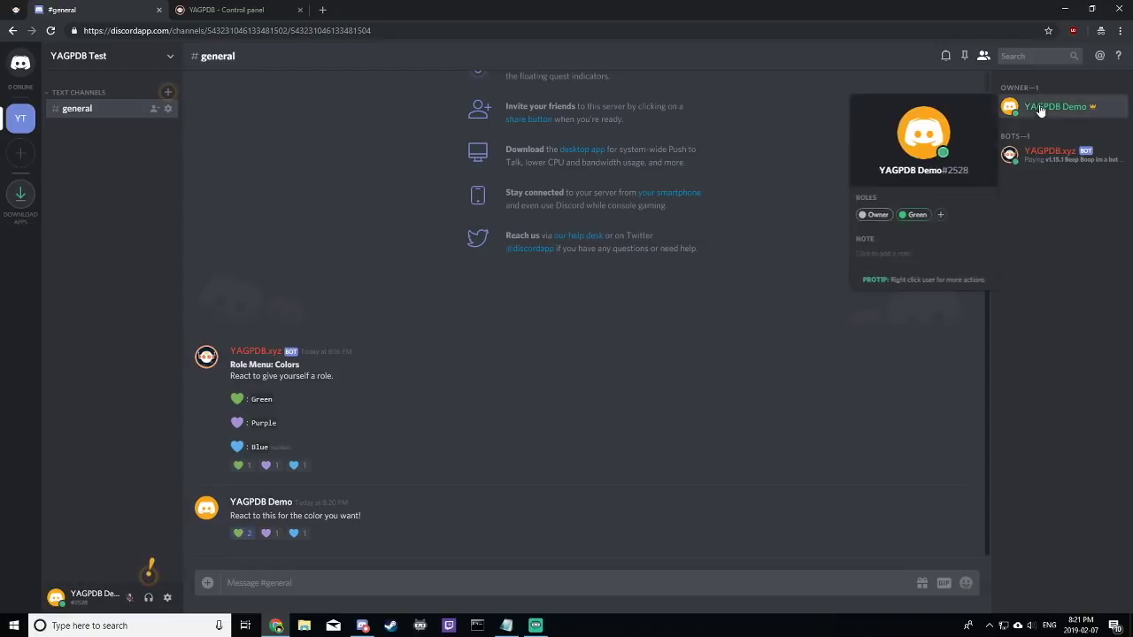
click(295, 534)
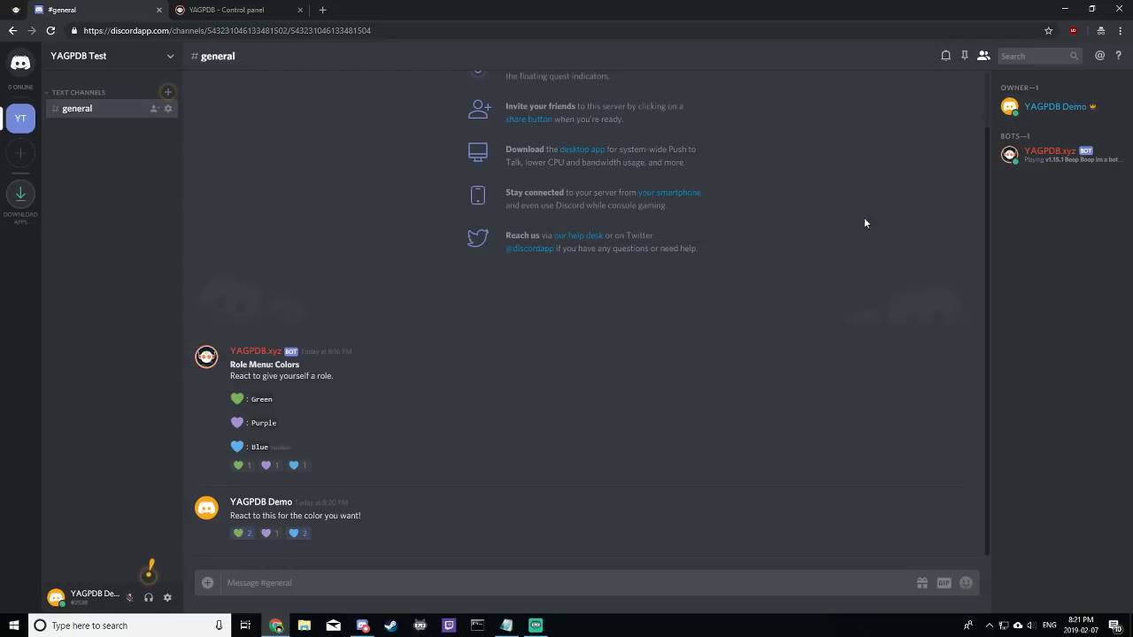
- Test the purple heart on the bot's Colors menu by checking the demo member's roles, and withdraw the purple and blue reactions
click(266, 465)
click(1048, 107)
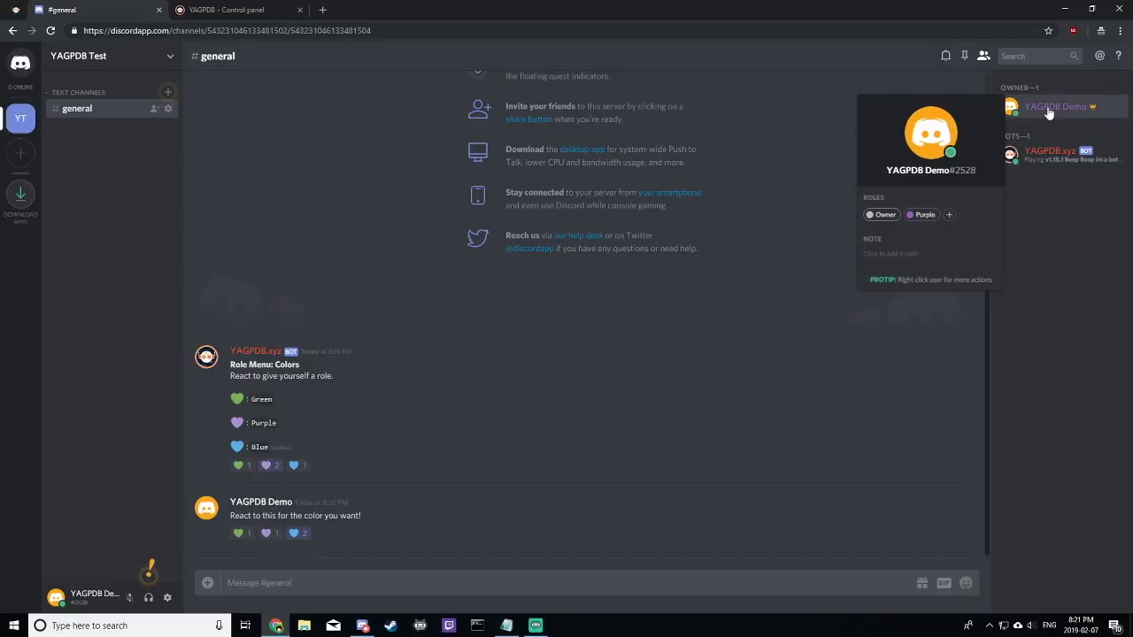
click(1049, 110)
click(268, 466)
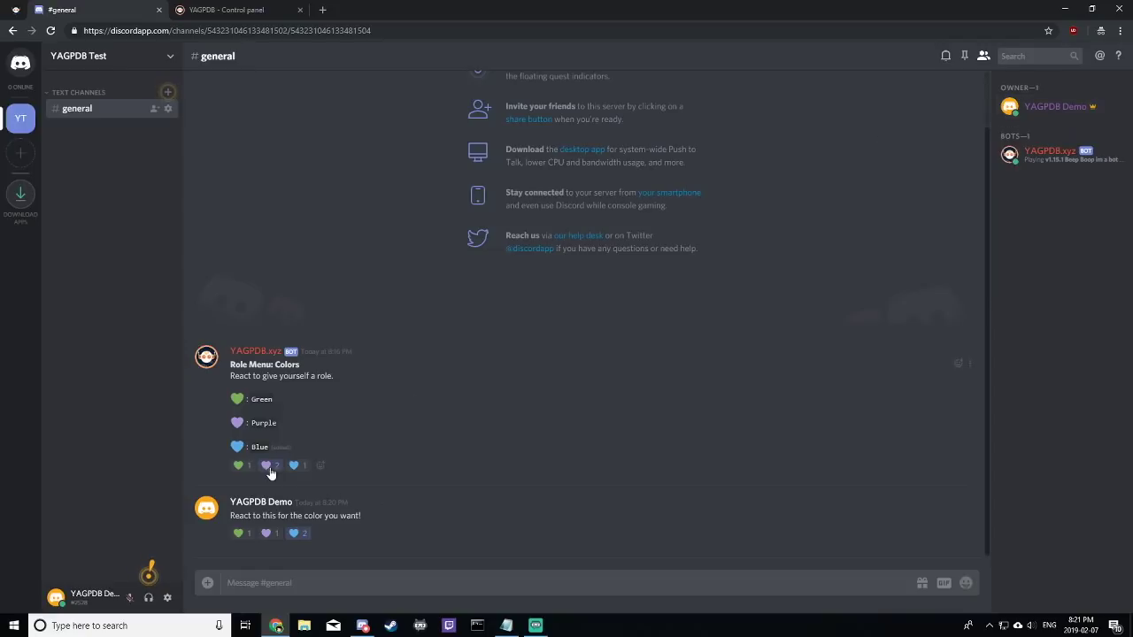
click(296, 533)
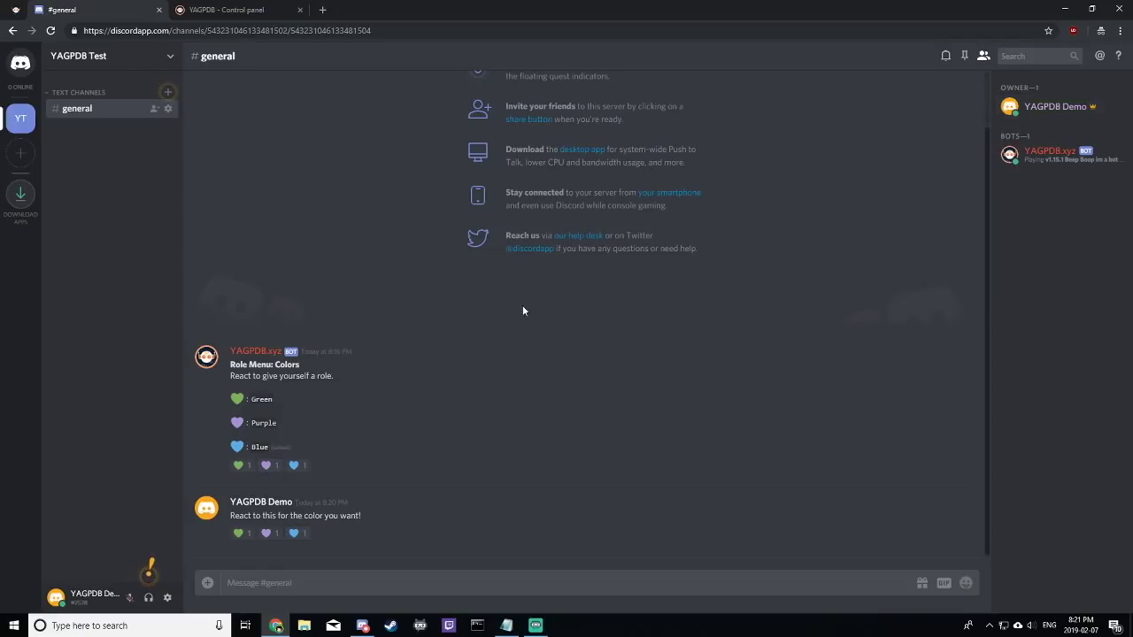